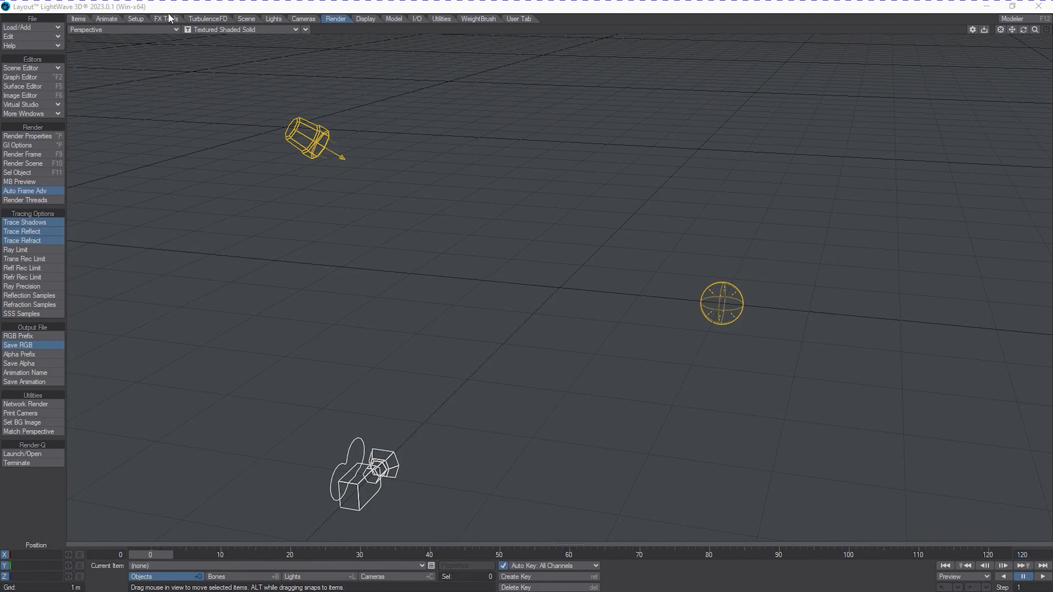
Step: Add a TurbulenceFD fluid container named VolCon
{"action": "left_click", "coordinate": [194, 19]}
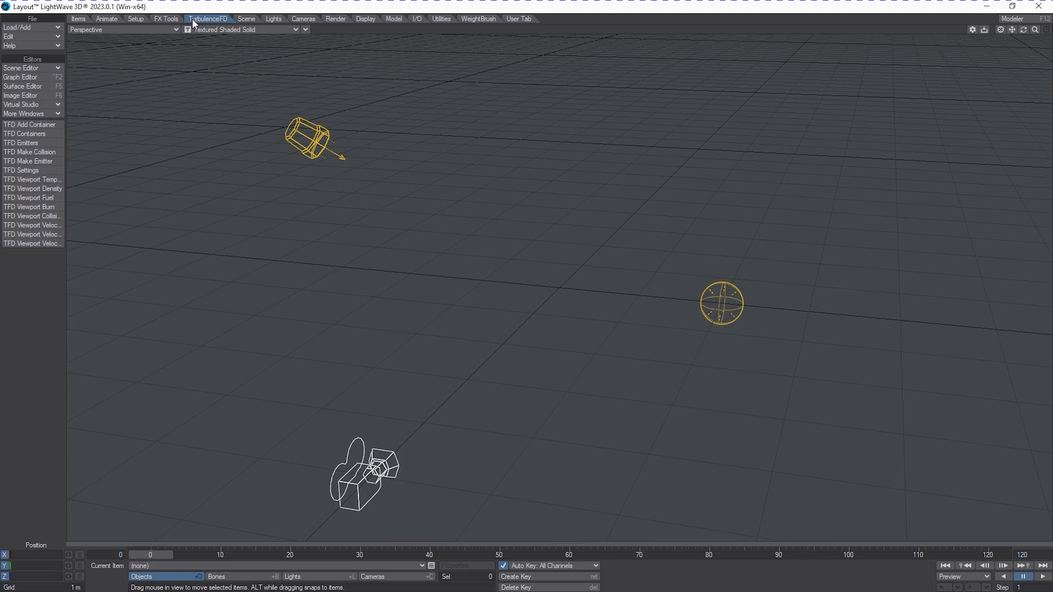
{"action": "left_click", "coordinate": [54, 124]}
{"action": "key", "text": "BackSpace"}
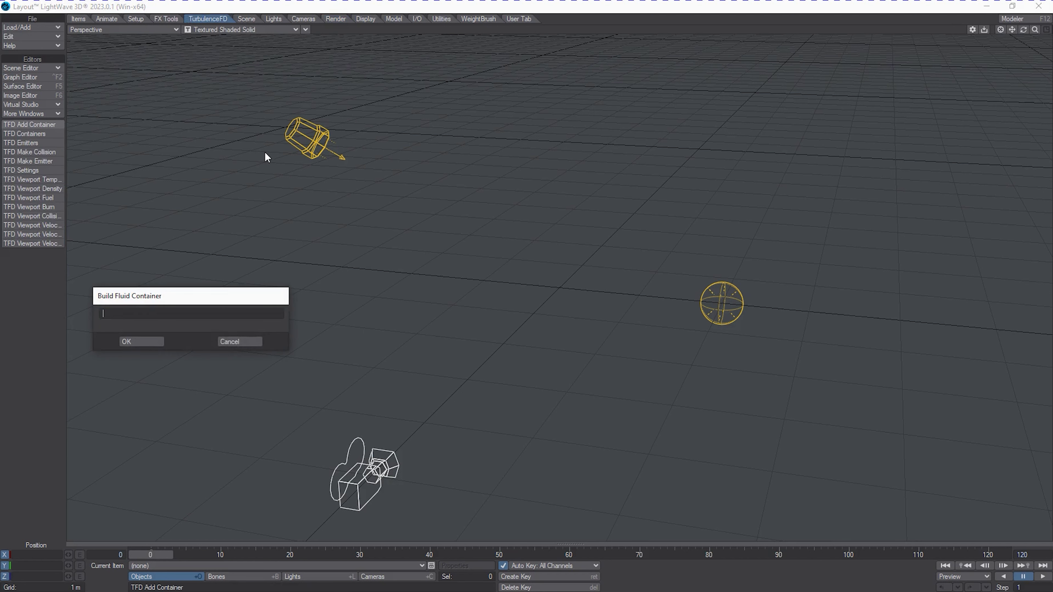
{"action": "type", "text": "VolCon"}
{"action": "key", "text": "Return"}
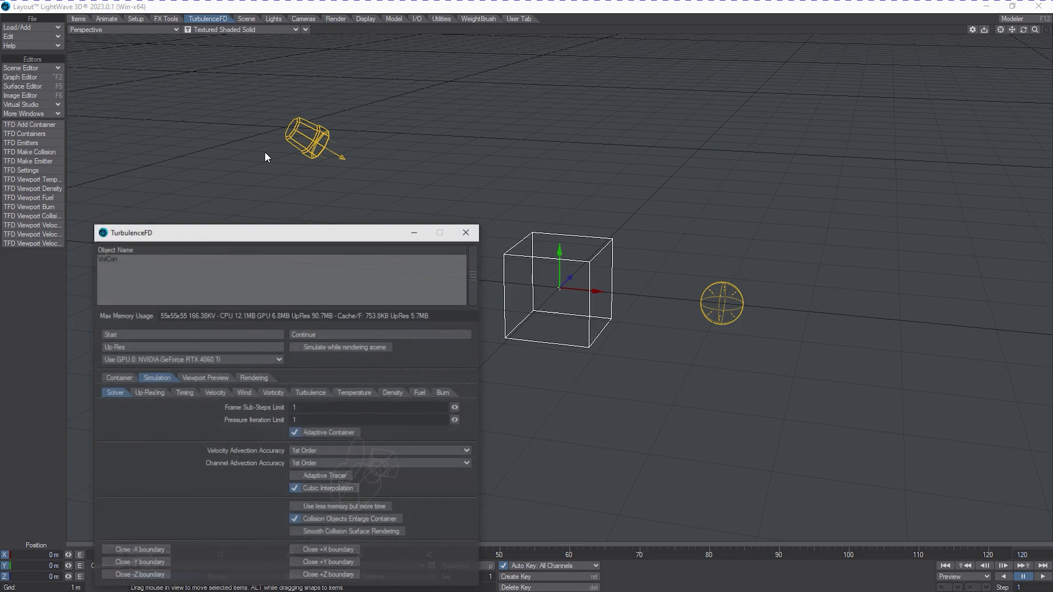
Step: Set the VolCon container's grid size to 5 m on the X, Y and Z axes
{"action": "left_click_drag", "start_coordinate": [259, 242], "coordinate": [257, 179]}
{"action": "left_click", "coordinate": [116, 316]}
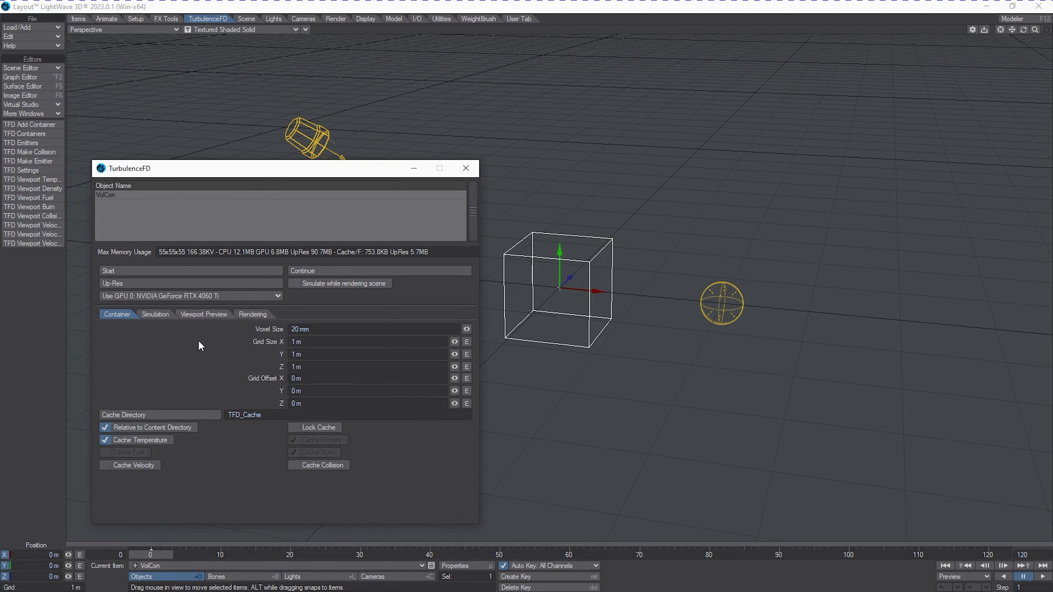
{"action": "left_click", "coordinate": [323, 344]}
{"action": "type", "text": "5"}
{"action": "key", "text": "Tab"}
{"action": "type", "text": "5"}
{"action": "key", "text": "Tab"}
{"action": "type", "text": "5"}
{"action": "key", "text": "Tab"}
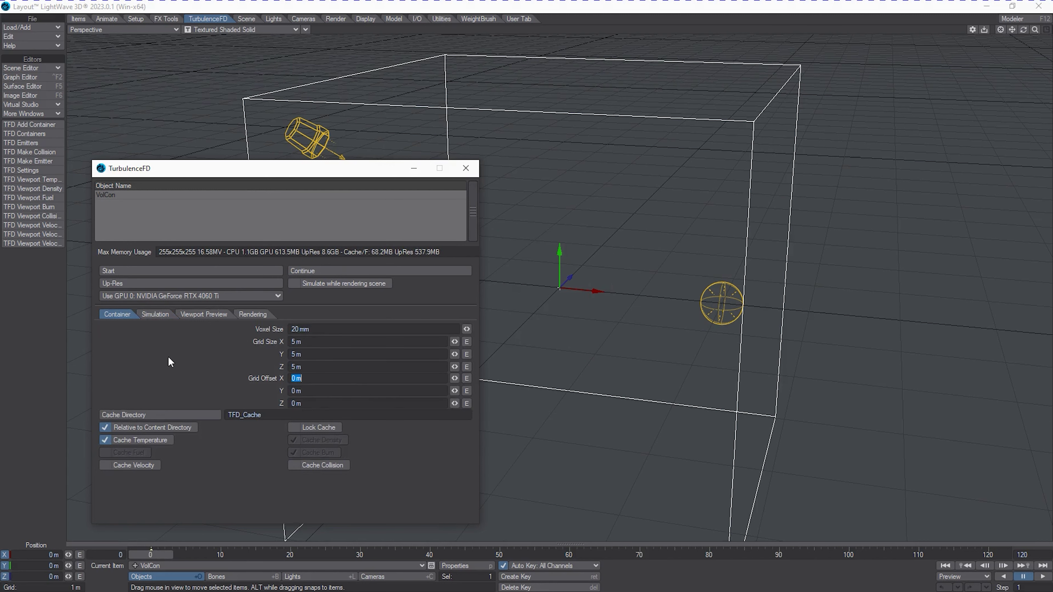
Step: Create a folder named Cache inside TFDTemp on the P: drive and choose it as the container's cache directory
{"action": "left_click", "coordinate": [163, 414]}
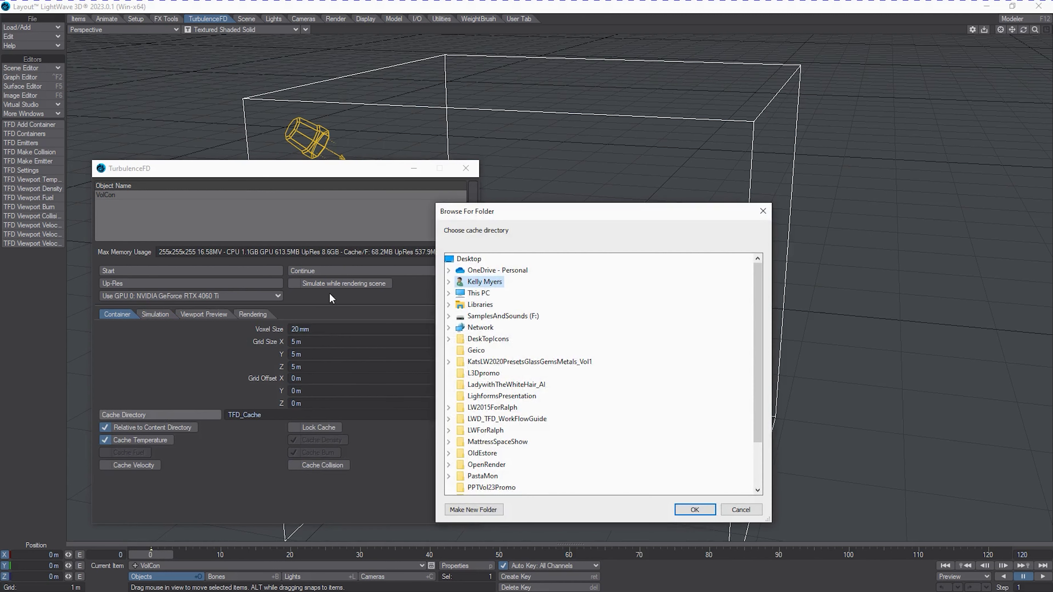
{"action": "left_click", "coordinate": [479, 293]}
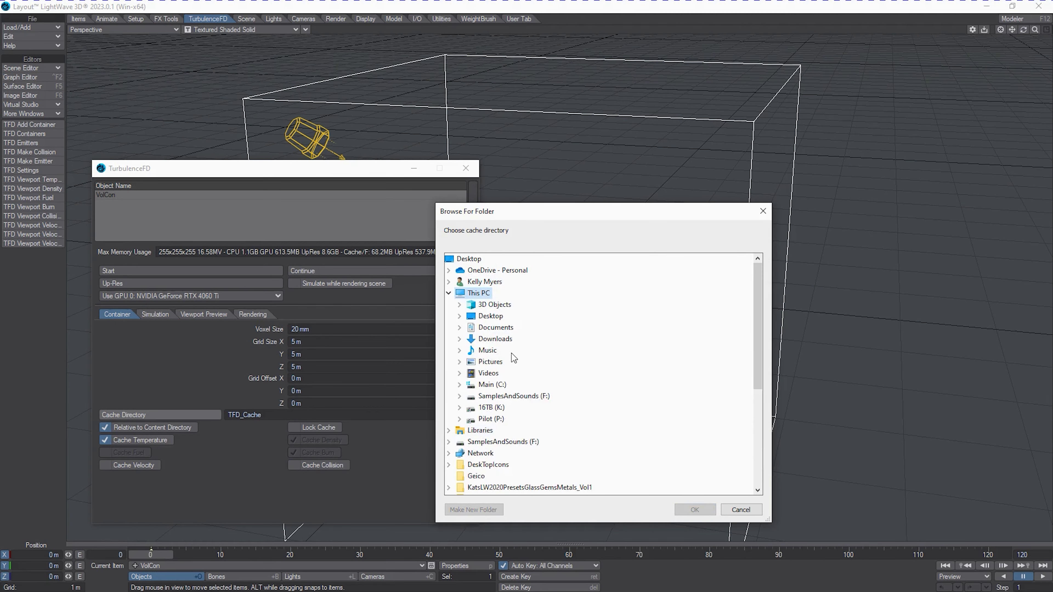
{"action": "scroll", "coordinate": [512, 353], "scroll_direction": "down", "scroll_amount": 3}
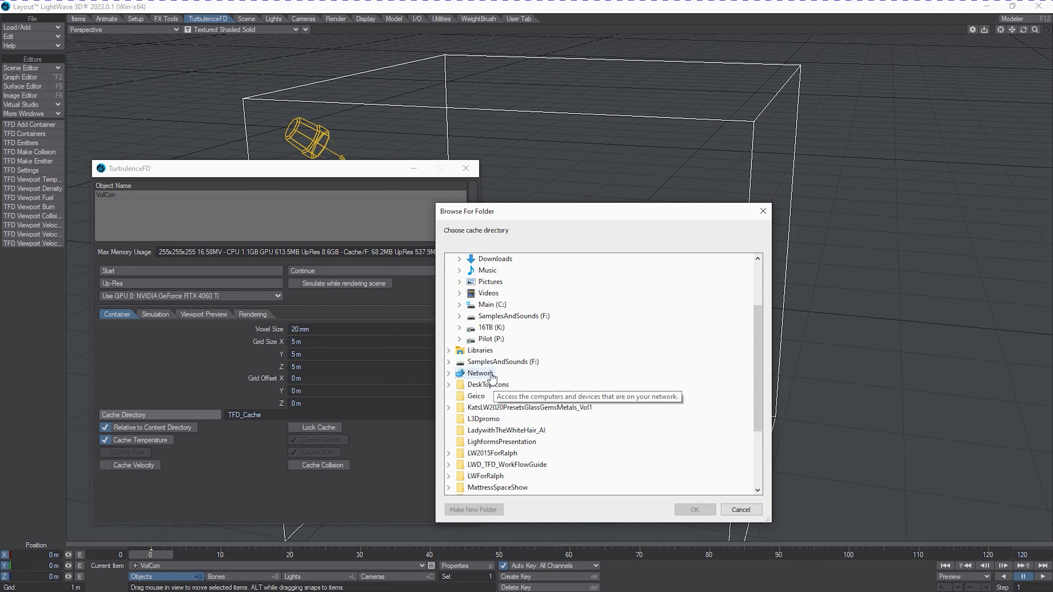
{"action": "double_click", "coordinate": [491, 339]}
{"action": "double_click", "coordinate": [502, 430]}
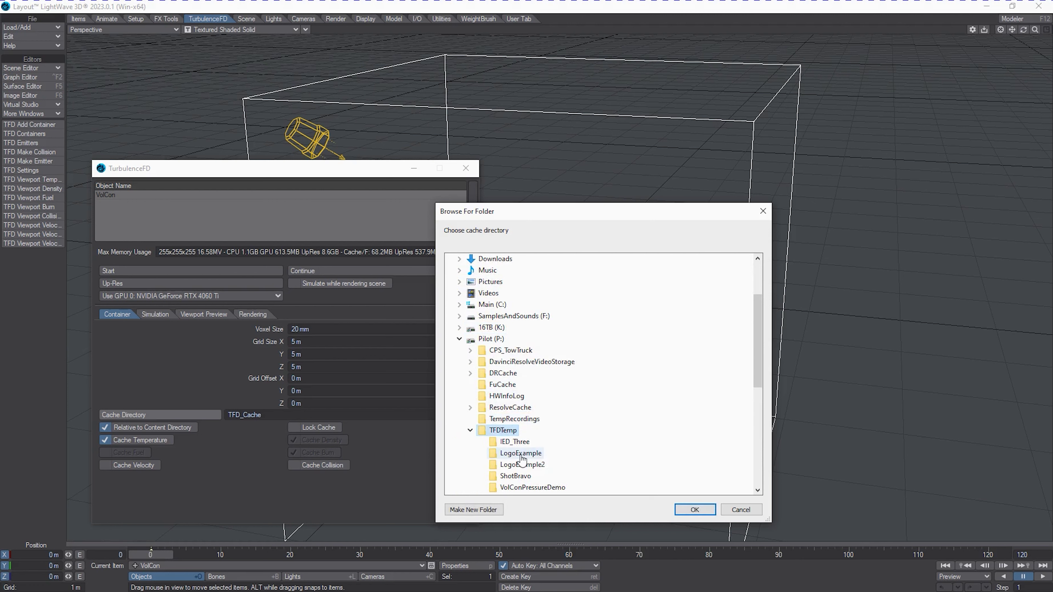
{"action": "left_click", "coordinate": [483, 511]}
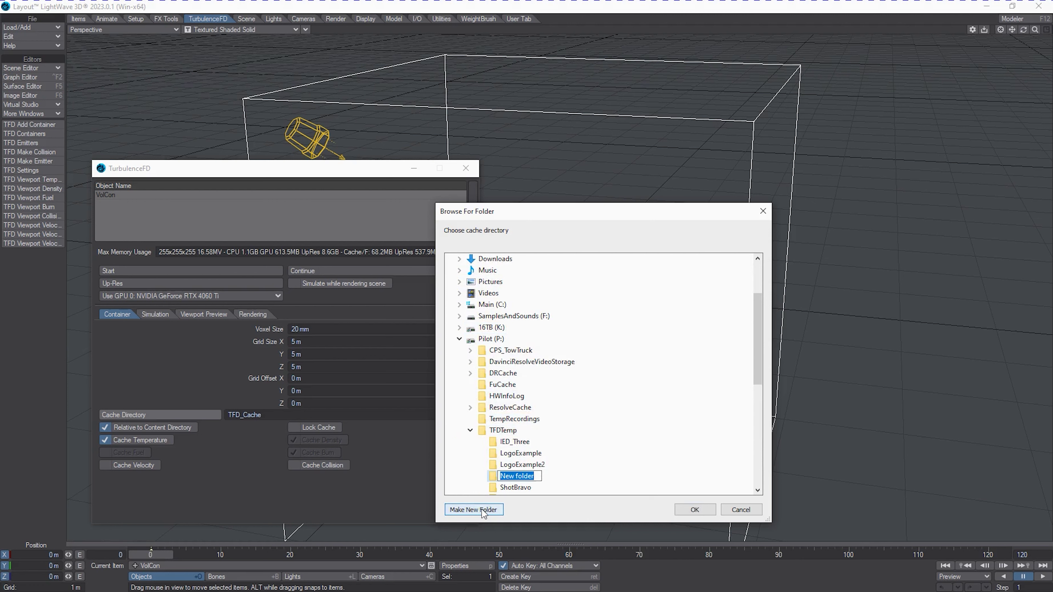
{"action": "type", "text": "Cache"}
{"action": "key", "text": "Return"}
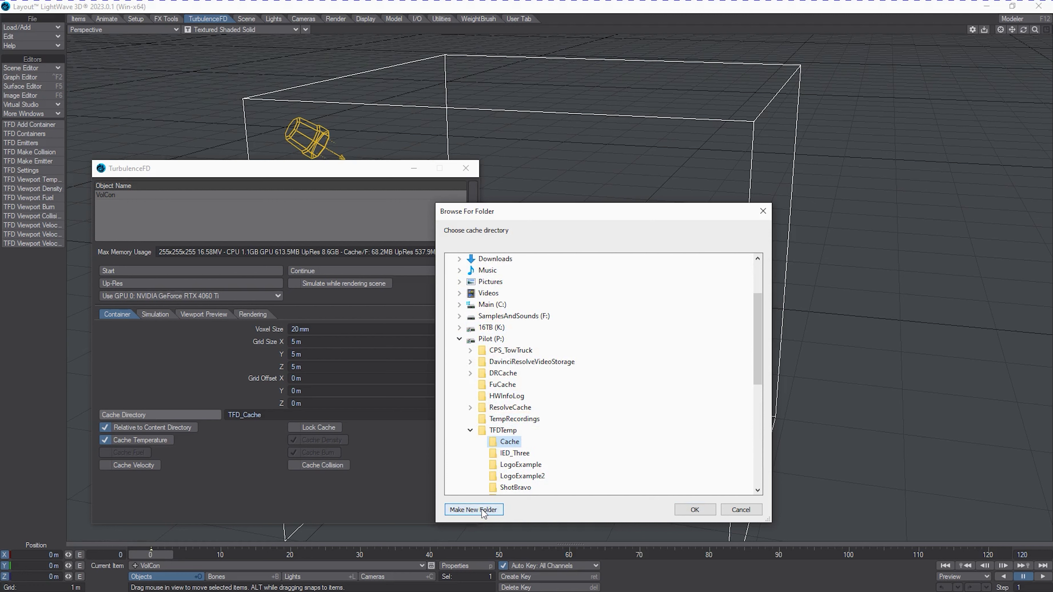
{"action": "left_click", "coordinate": [694, 509]}
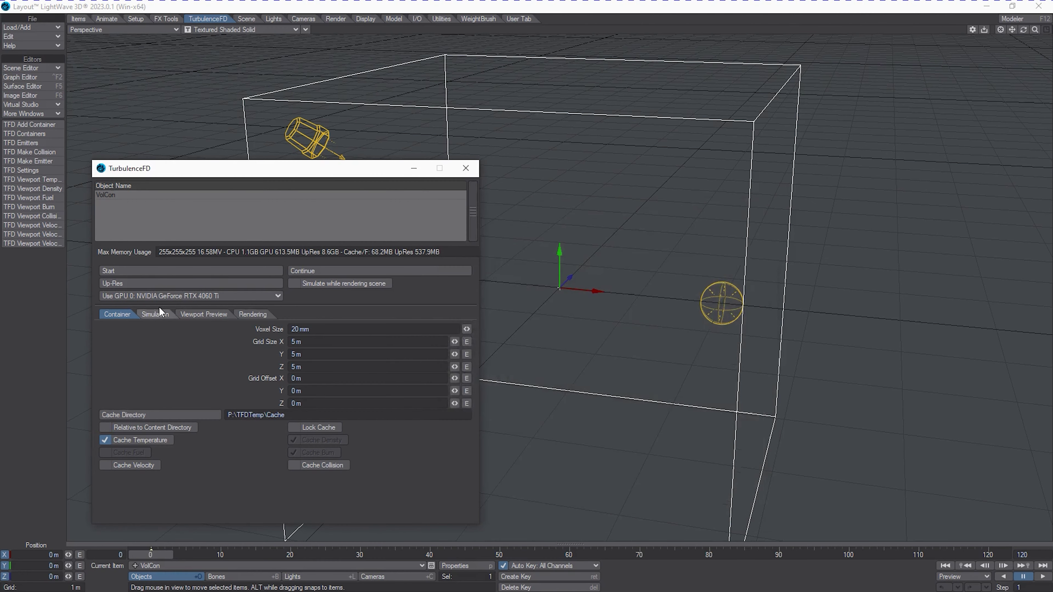
Step: Turn off temperature caching for the container and activate its density channel in the simulation settings
{"action": "left_click", "coordinate": [131, 440]}
{"action": "left_click", "coordinate": [154, 314]}
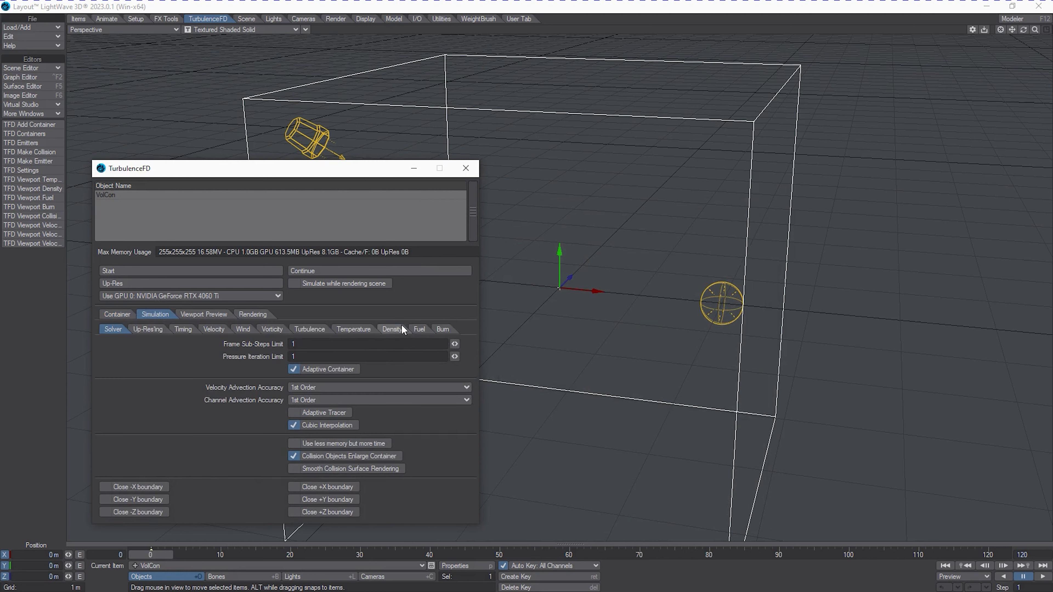
{"action": "left_click", "coordinate": [399, 328]}
{"action": "left_click", "coordinate": [296, 345]}
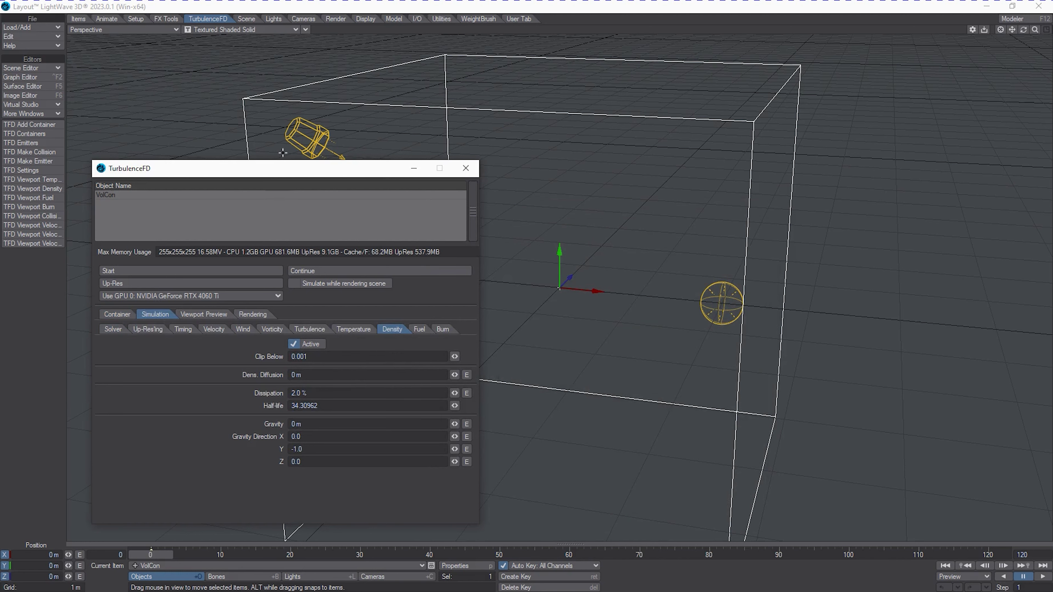
{"action": "left_click_drag", "start_coordinate": [282, 171], "coordinate": [811, 111]}
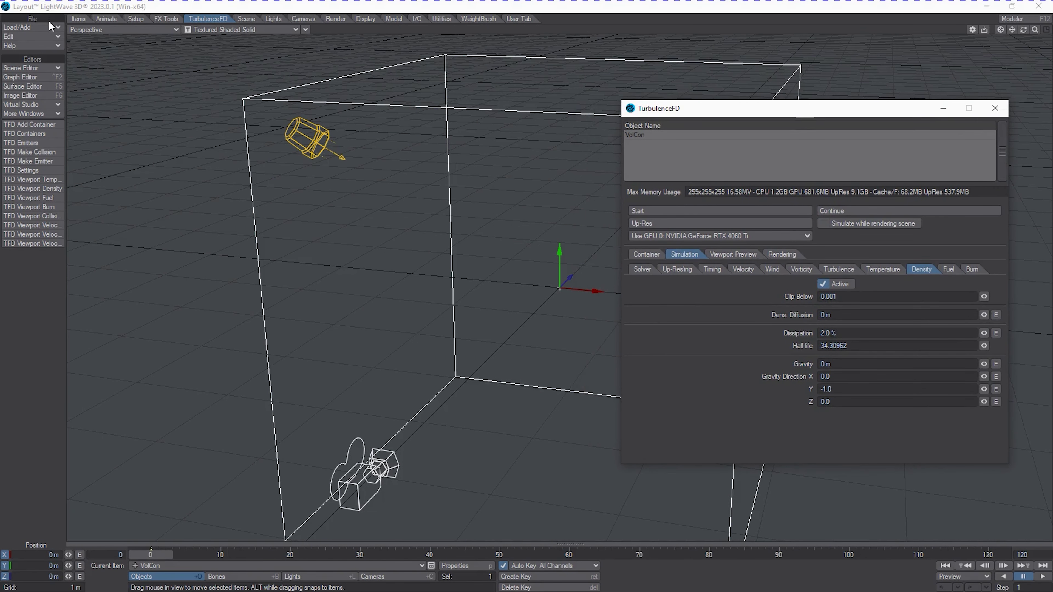
Step: Load the object ElongatedBox.lwo from the PressureDemo folder into the scene
{"action": "left_click", "coordinate": [59, 20]}
{"action": "mouse_move", "coordinate": [108, 25]}
{"action": "mouse_move", "coordinate": [172, 26]}
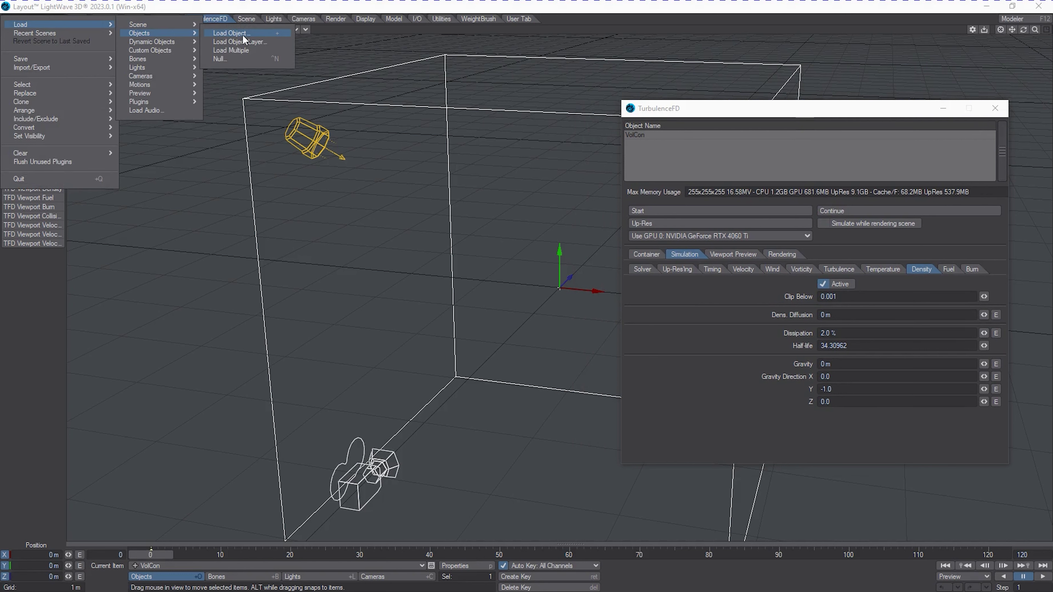
{"action": "left_click", "coordinate": [243, 34]}
{"action": "left_click", "coordinate": [244, 92]}
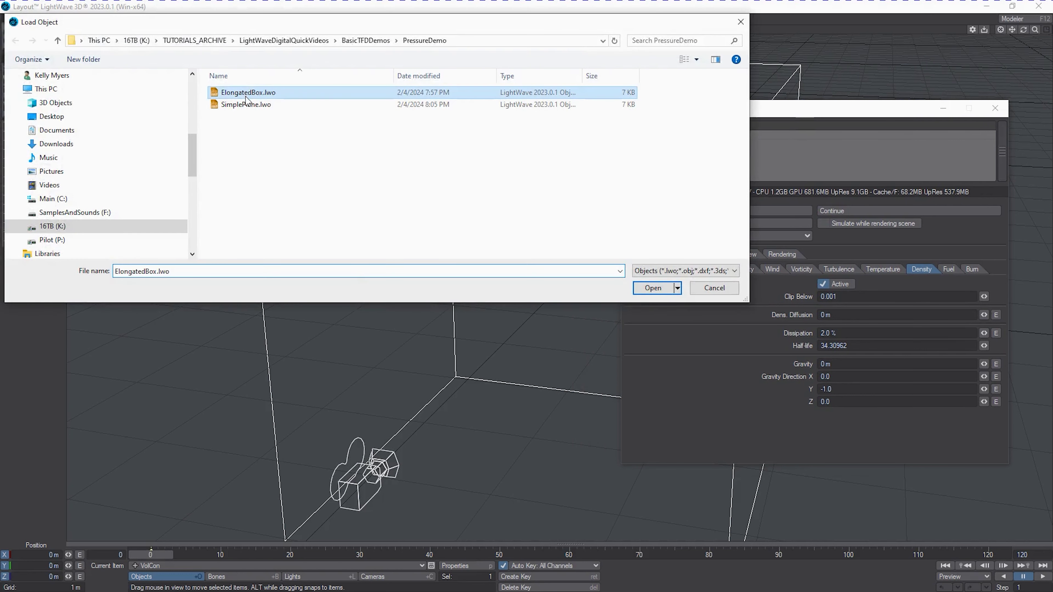
{"action": "left_click", "coordinate": [652, 288]}
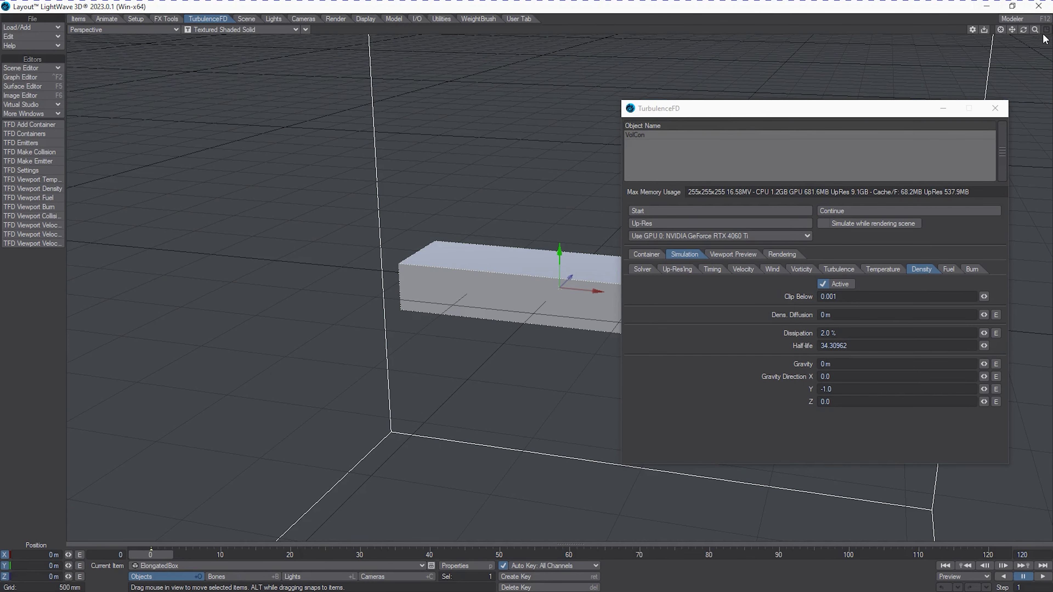
Step: Raise the VolCon container to a Y position of 2.5 m
{"action": "key", "text": "a"}
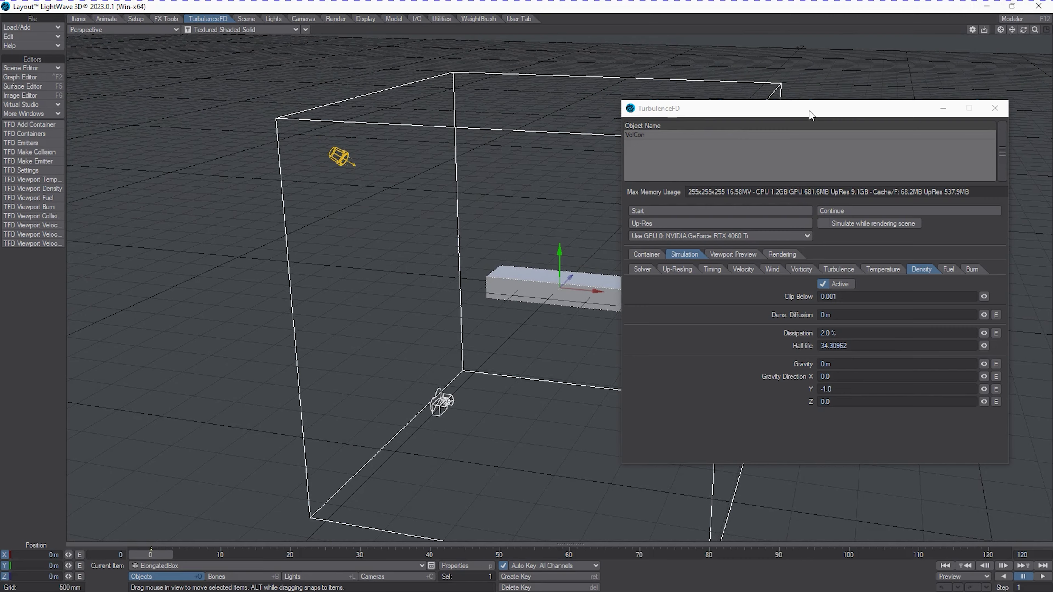
{"action": "left_click_drag", "start_coordinate": [811, 115], "coordinate": [1020, 129]}
{"action": "left_click_drag", "start_coordinate": [1020, 29], "coordinate": [705, 381]}
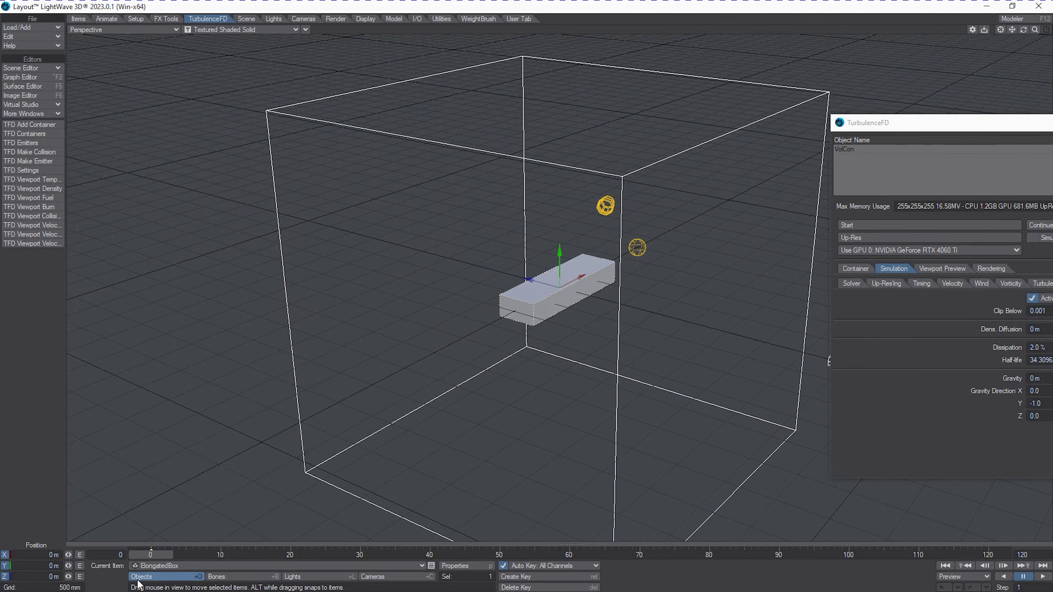
{"action": "left_click", "coordinate": [163, 562]}
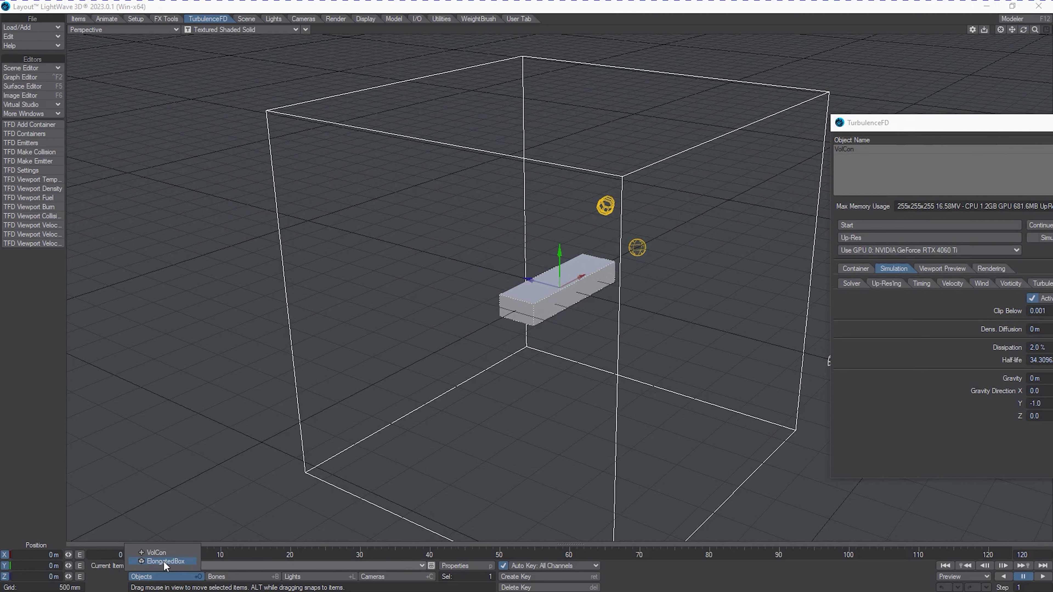
{"action": "left_click", "coordinate": [164, 552]}
{"action": "left_click", "coordinate": [54, 565]}
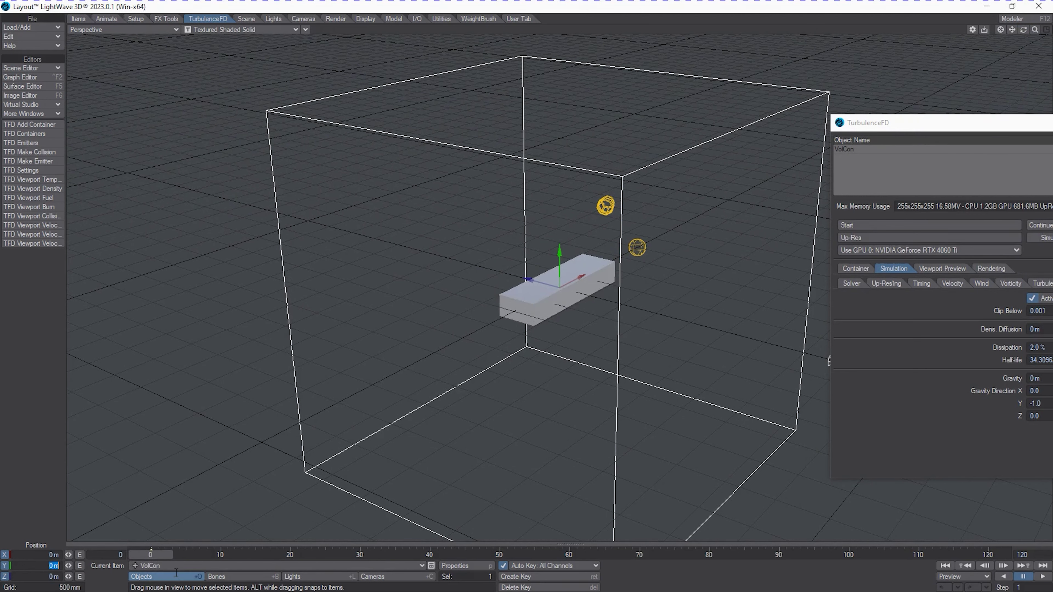
{"action": "type", "text": "2.5"}
{"action": "key", "text": "Tab"}
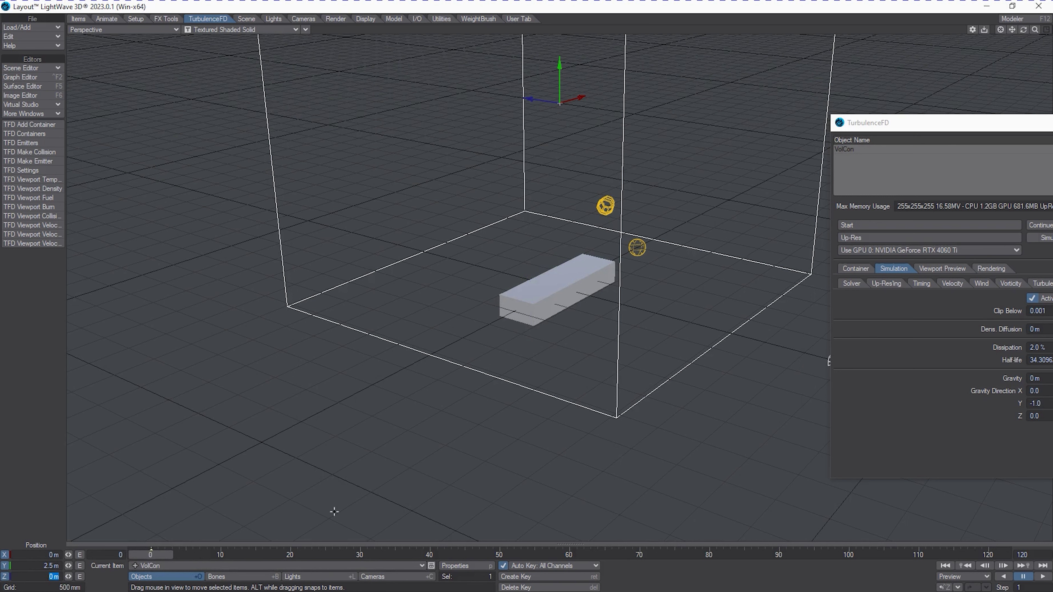
Step: Select ElongatedBox and raise it to about 535 mm on the Y axis
{"action": "left_click", "coordinate": [330, 566]}
{"action": "left_click", "coordinate": [327, 579]}
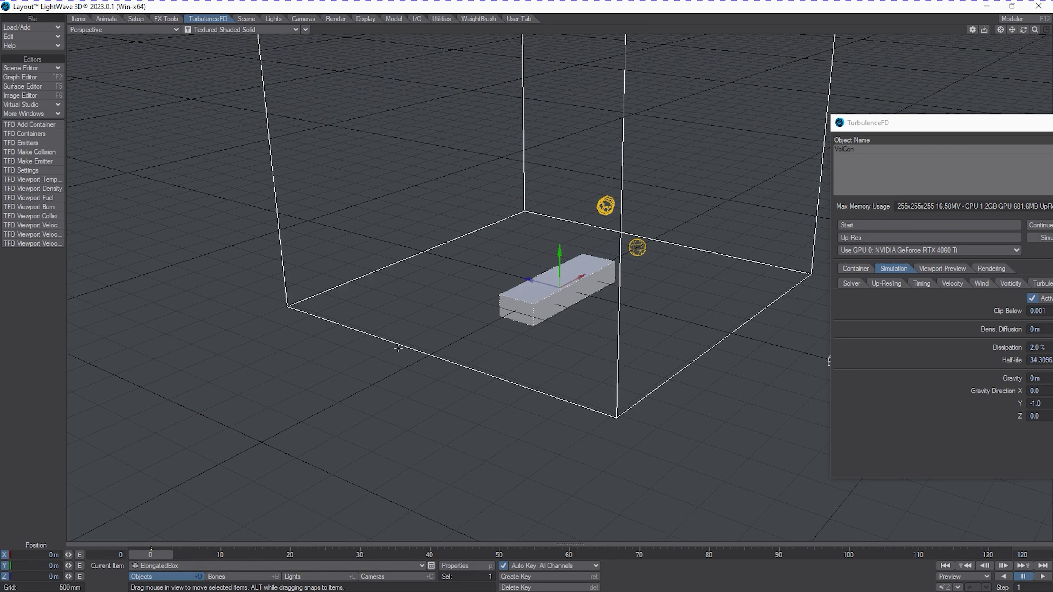
{"action": "right_click_drag", "start_coordinate": [548, 250], "coordinate": [547, 251]}
Step: Set the density dissipation of the VolCon container to 0.5 %
{"action": "left_click_drag", "start_coordinate": [993, 122], "coordinate": [802, 165]}
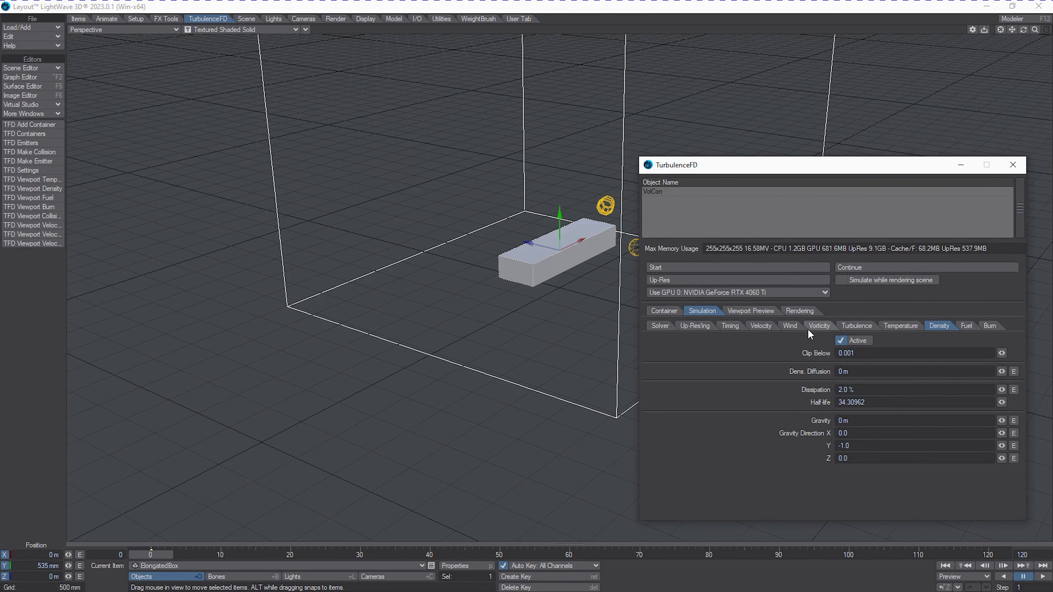
{"action": "left_click", "coordinate": [860, 388]}
{"action": "type", "text": ".5"}
{"action": "key", "text": "Tab"}
Step: Move ElongatedBox along the Z axis to about 1.27 m, near one side of the container
{"action": "left_click_drag", "start_coordinate": [769, 165], "coordinate": [798, 149]}
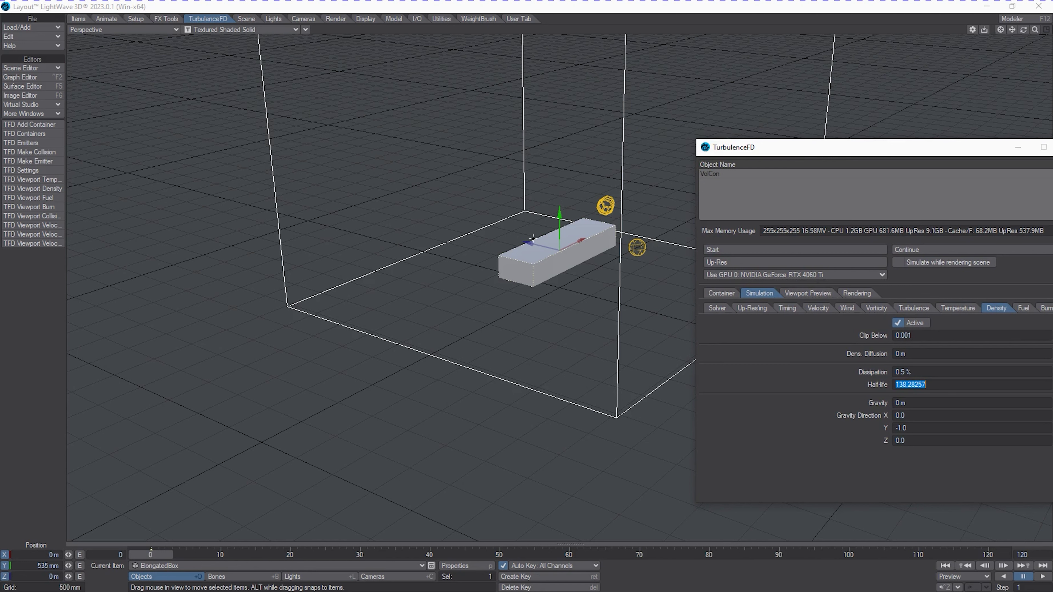
{"action": "left_click_drag", "start_coordinate": [533, 237], "coordinate": [524, 241]}
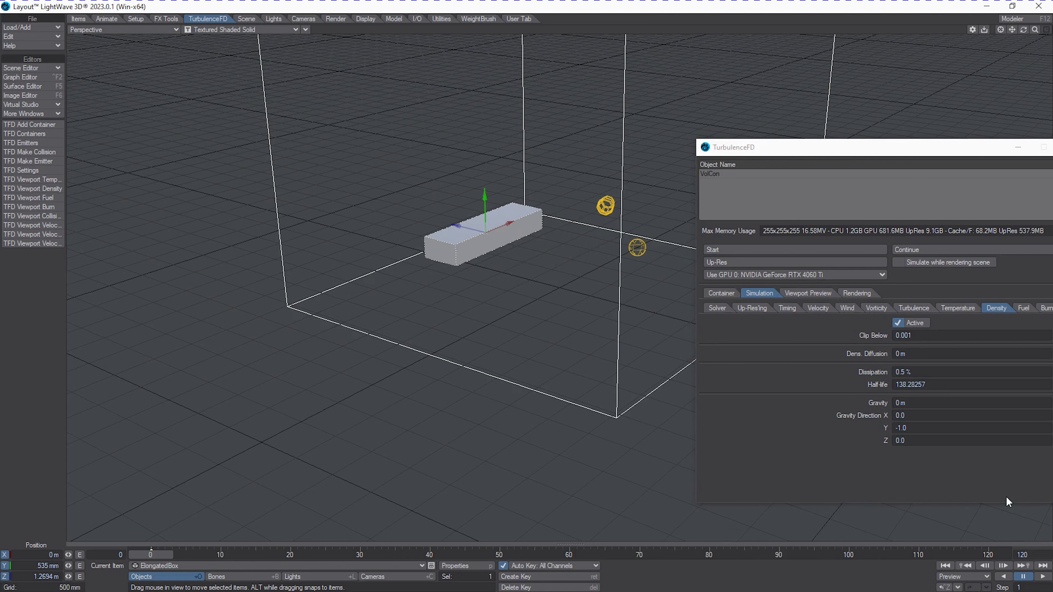
Step: Set the density gravity of the VolCon container to 250 mm
{"action": "left_click", "coordinate": [935, 403]}
{"action": "type", "text": ".25"}
{"action": "key", "text": "Tab"}
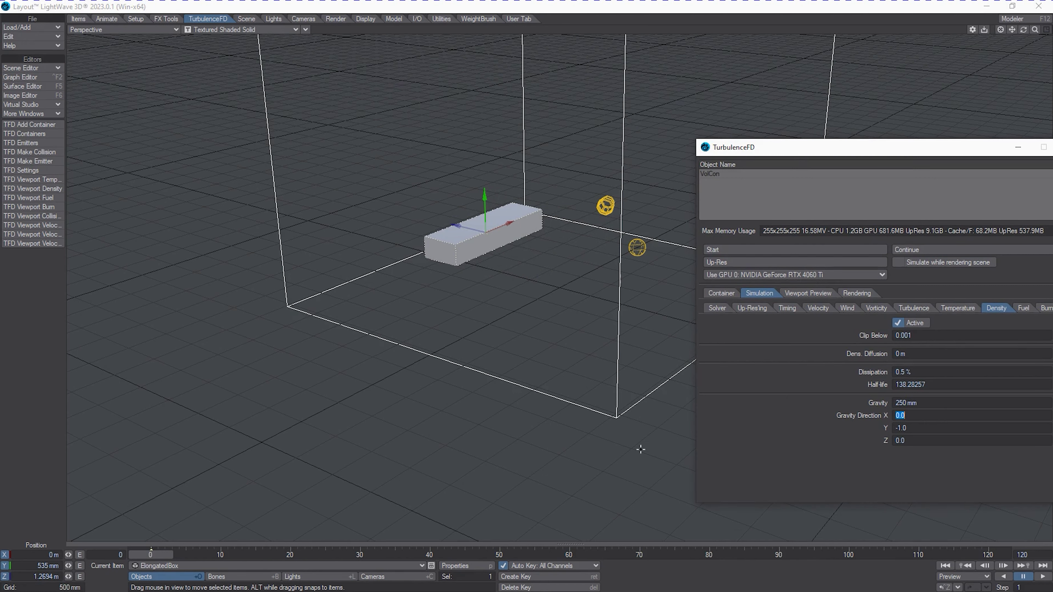
Step: Make ElongatedBox a fluid emitter with a 20 mm radius and check the container's voxel size
{"action": "left_click", "coordinate": [43, 152]}
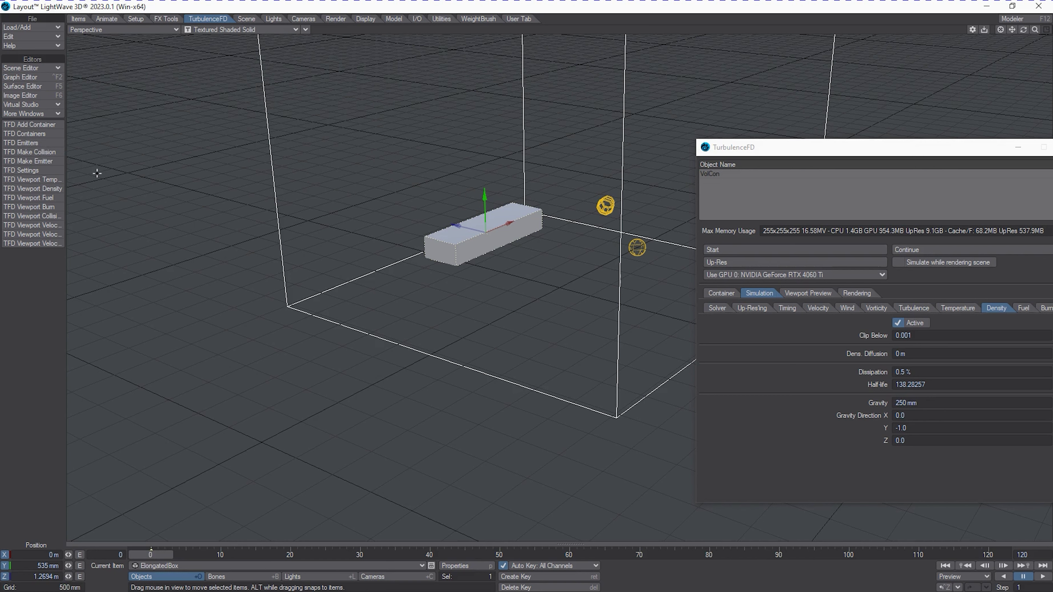
{"action": "left_click", "coordinate": [53, 145]}
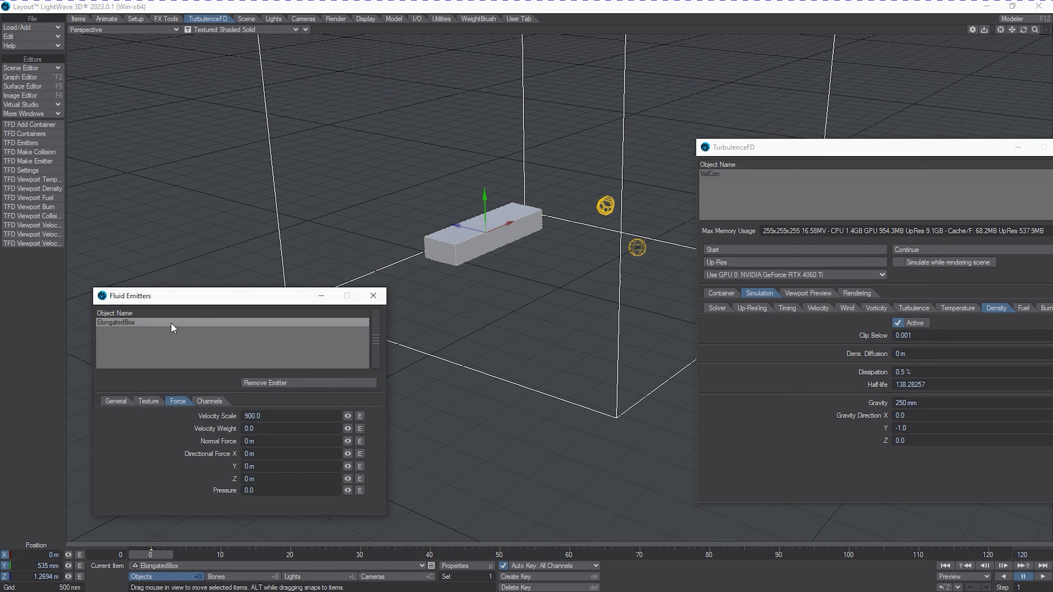
{"action": "left_click", "coordinate": [113, 401]}
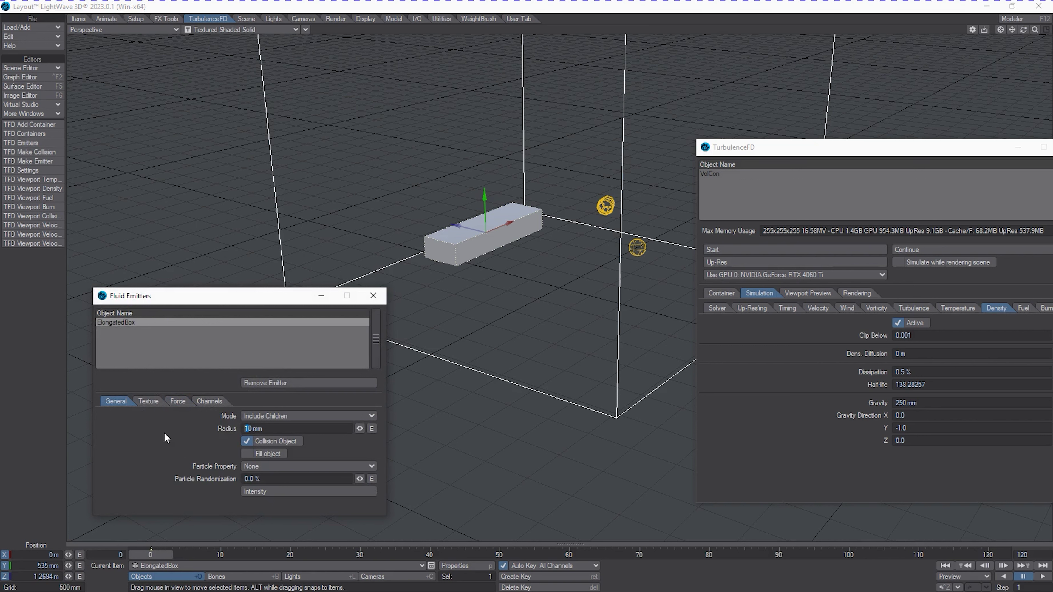
{"action": "type", "text": "20"}
{"action": "key", "text": "Tab"}
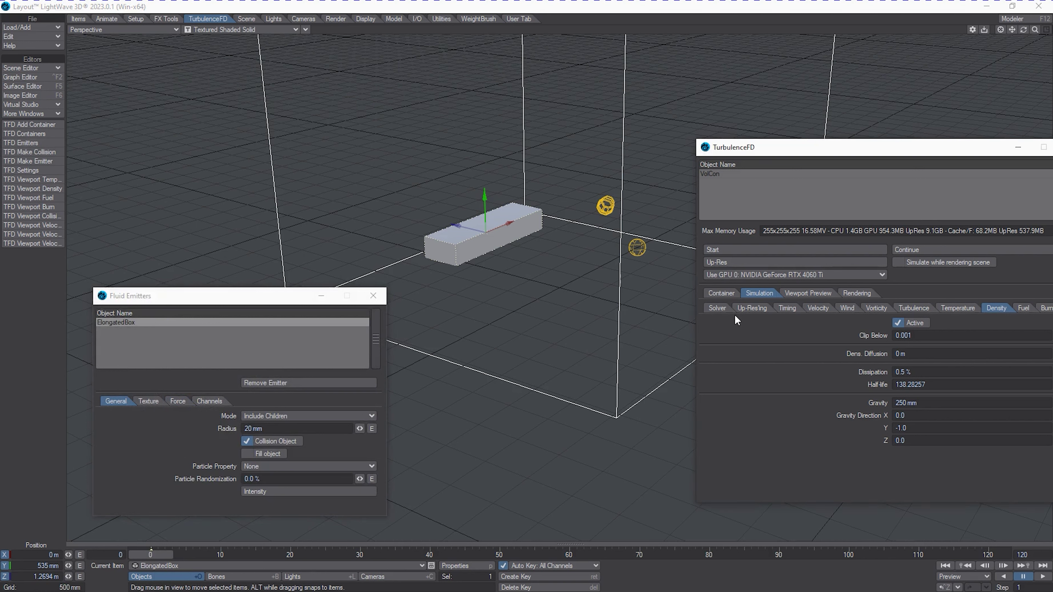
{"action": "left_click", "coordinate": [720, 308]}
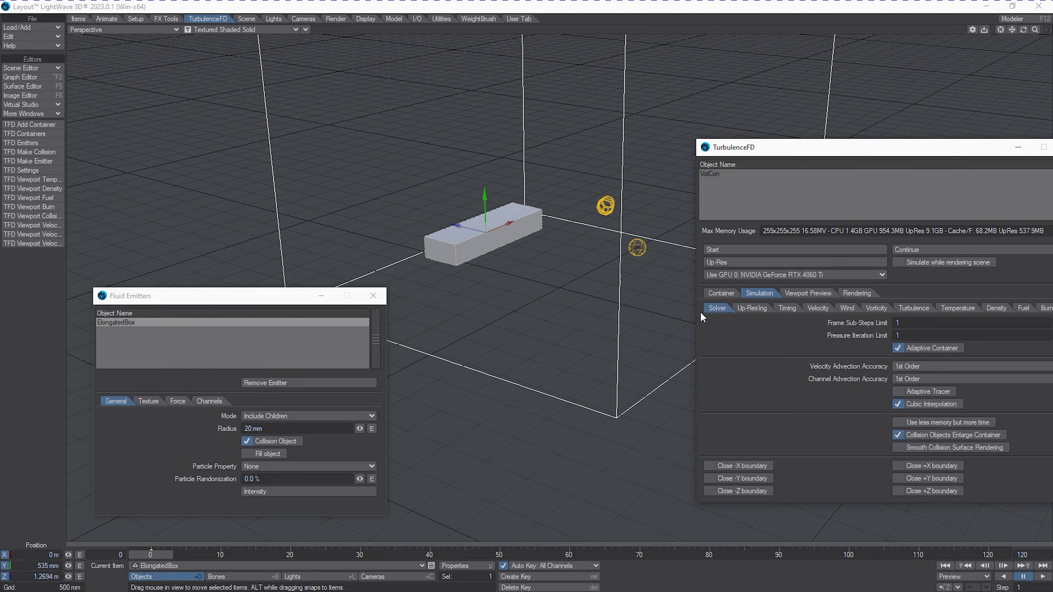
{"action": "left_click", "coordinate": [718, 293]}
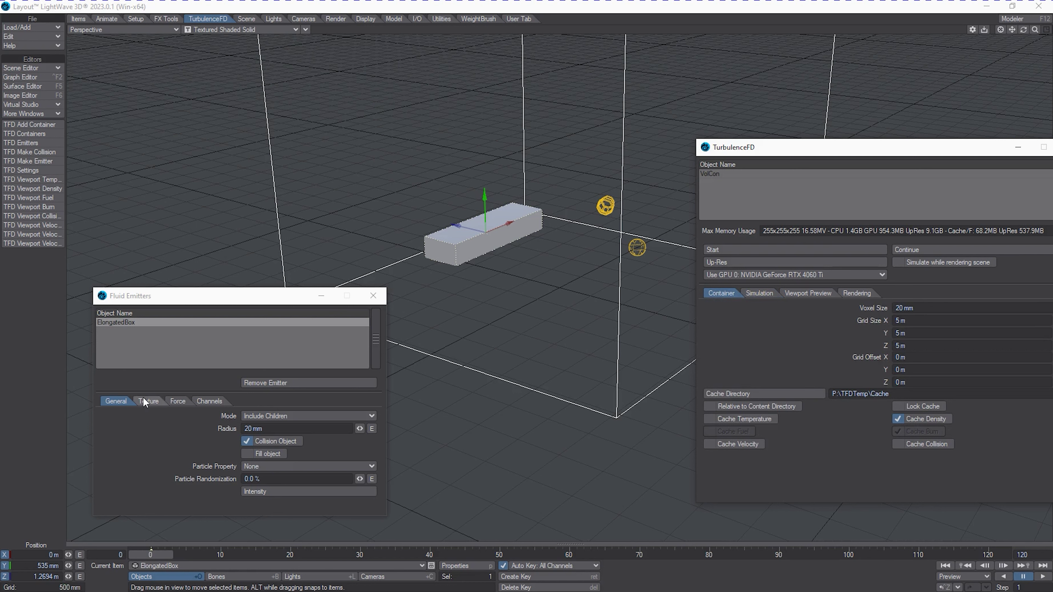
Step: Set the ElongatedBox emitter's pressure to 10.0 and its normal force to 5
{"action": "left_click", "coordinate": [179, 401]}
{"action": "left_click", "coordinate": [279, 490]}
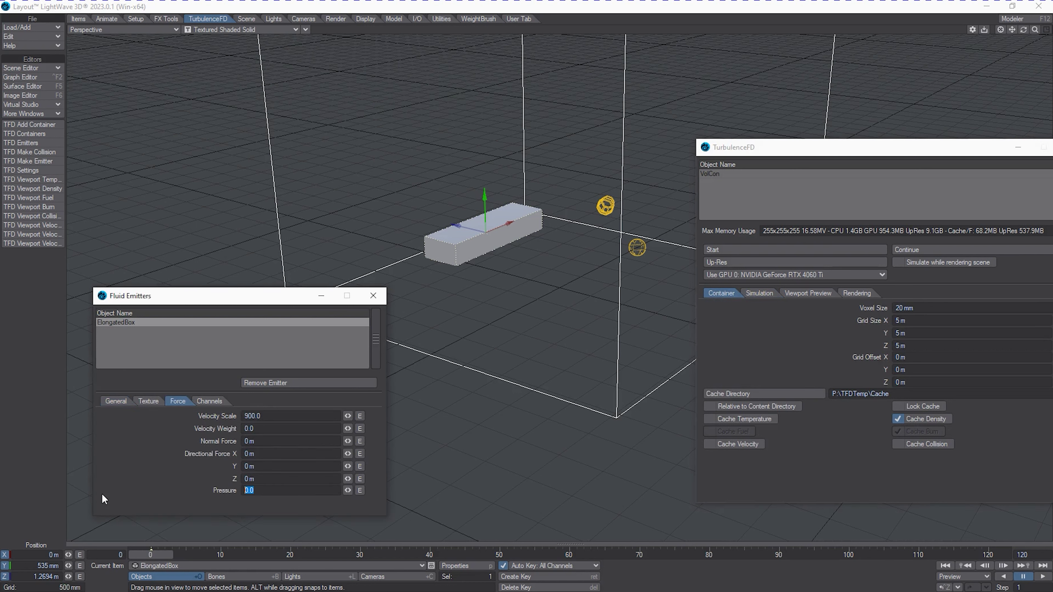
{"action": "type", "text": "10.0"}
{"action": "left_click", "coordinate": [290, 441]}
{"action": "type", "text": "5"}
{"action": "key", "text": "Tab"}
Step: Set the density emitted by ElongatedBox to 2.0
{"action": "left_click", "coordinate": [200, 401]}
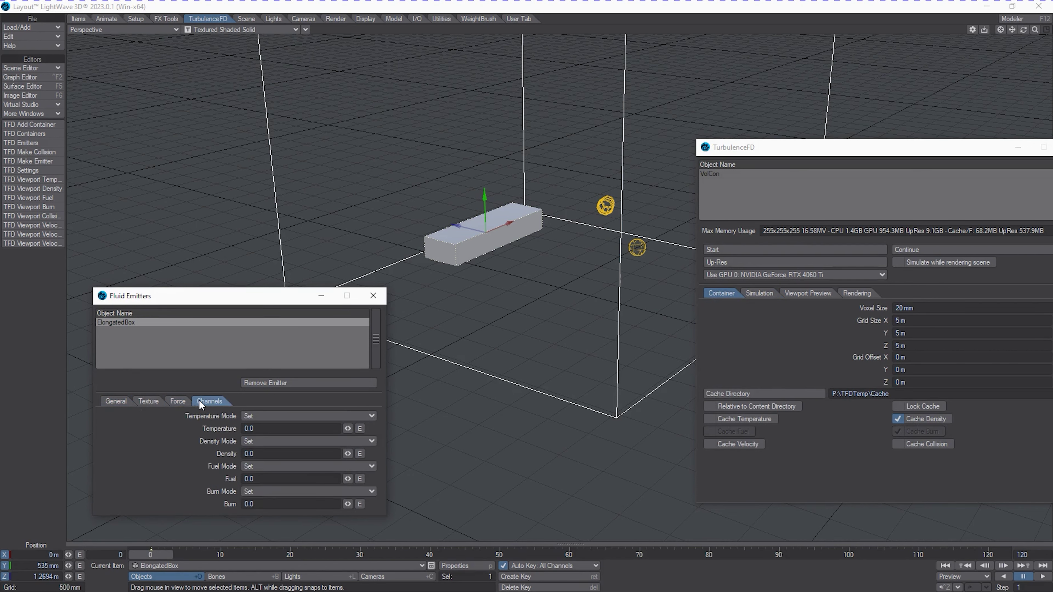
{"action": "type", "text": "2"}
{"action": "key", "text": "Tab"}
Step: Set the container's viewport preview to the Density channel with the Smoke Shader
{"action": "left_click", "coordinate": [796, 295]}
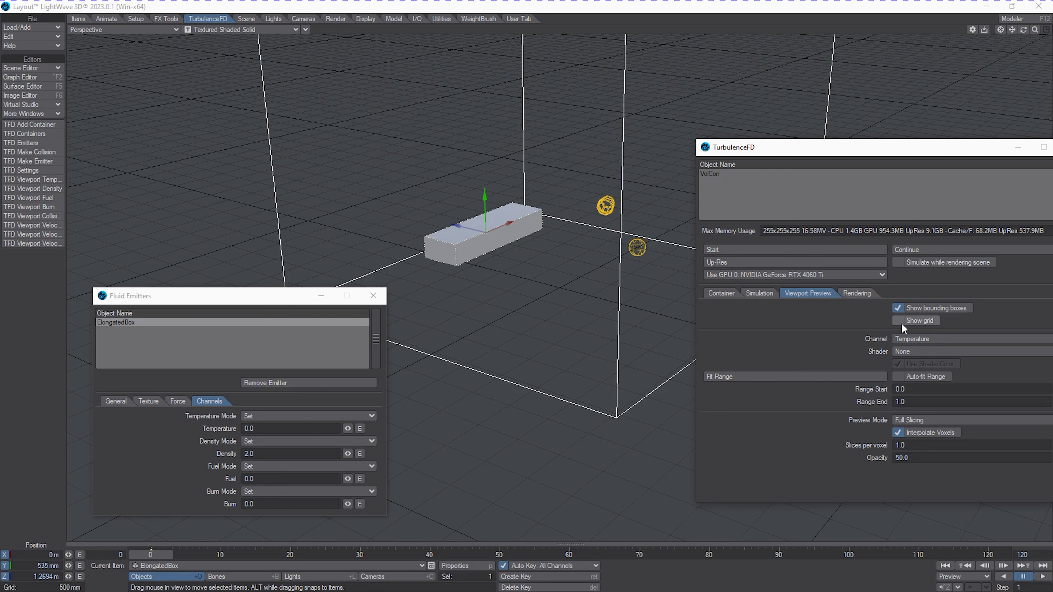
{"action": "left_click", "coordinate": [914, 338]}
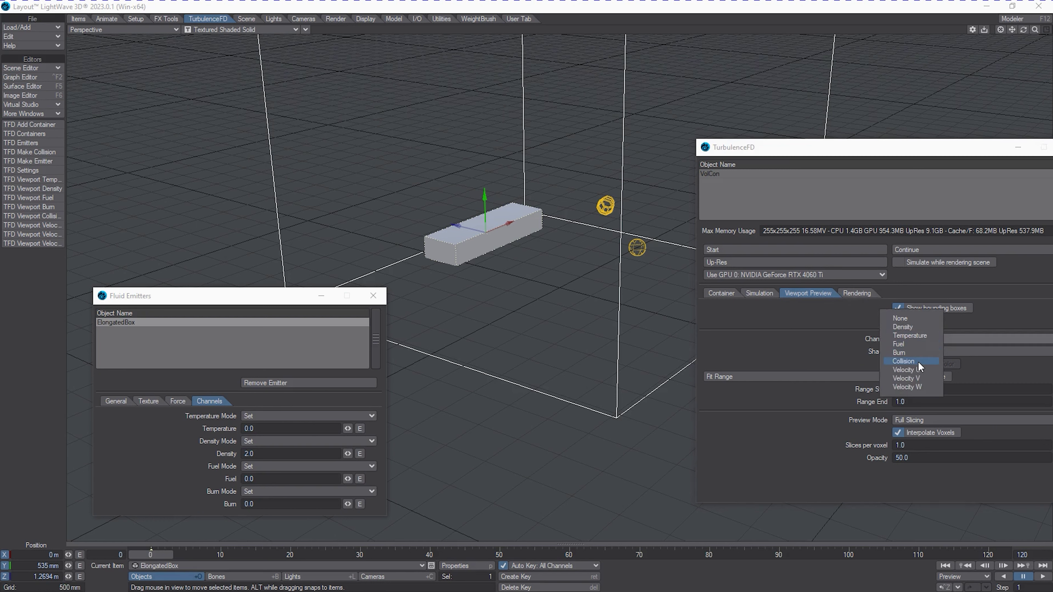
{"action": "left_click", "coordinate": [913, 329]}
{"action": "left_click", "coordinate": [918, 351]}
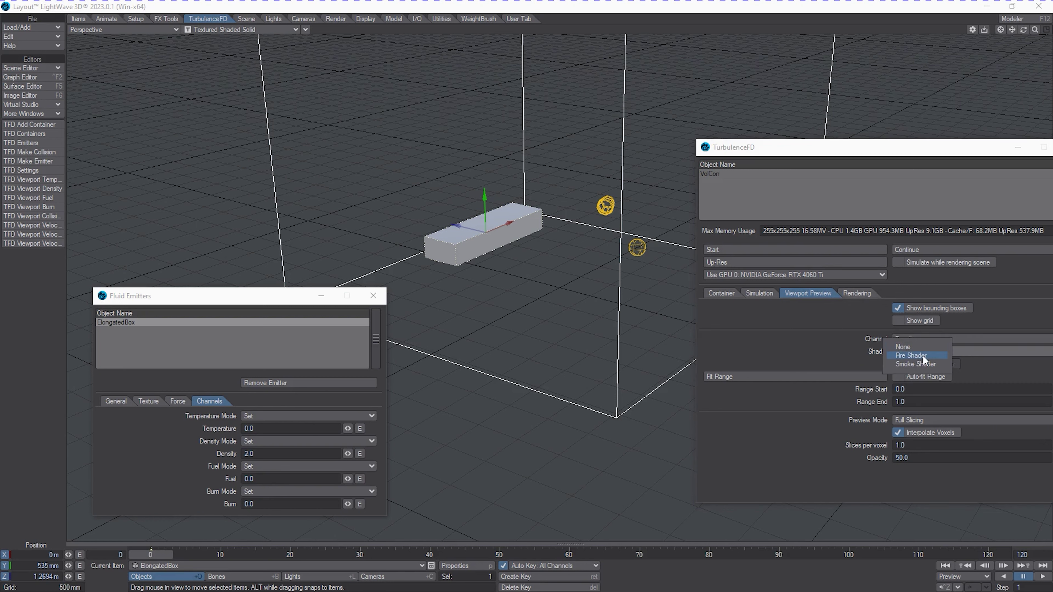
{"action": "left_click", "coordinate": [925, 365]}
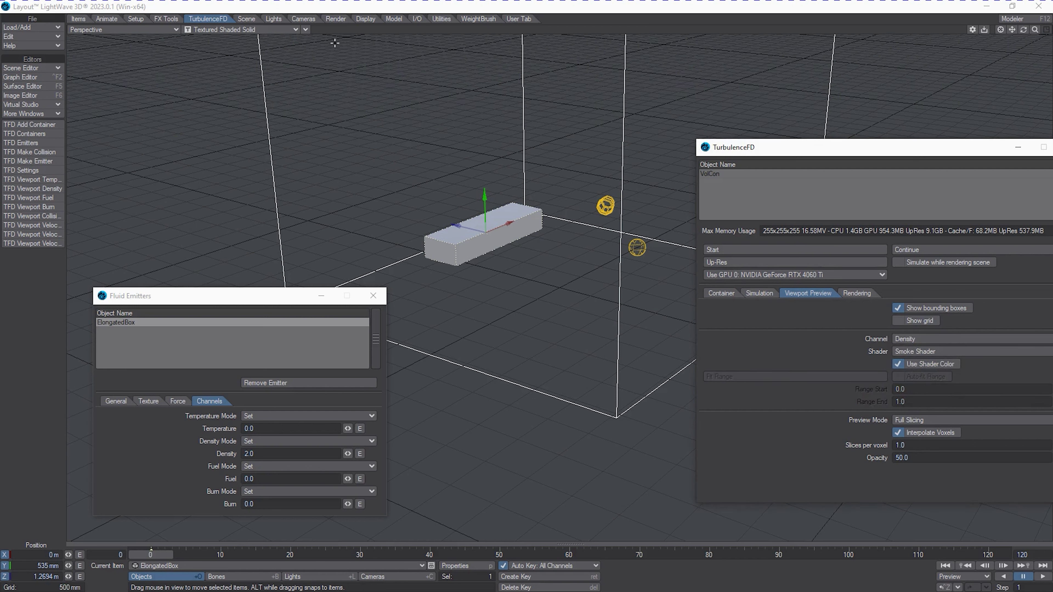
Step: Open the render properties, check the volumetrics settings, and move their window out of the way
{"action": "left_click", "coordinate": [335, 19]}
{"action": "left_click", "coordinate": [44, 136]}
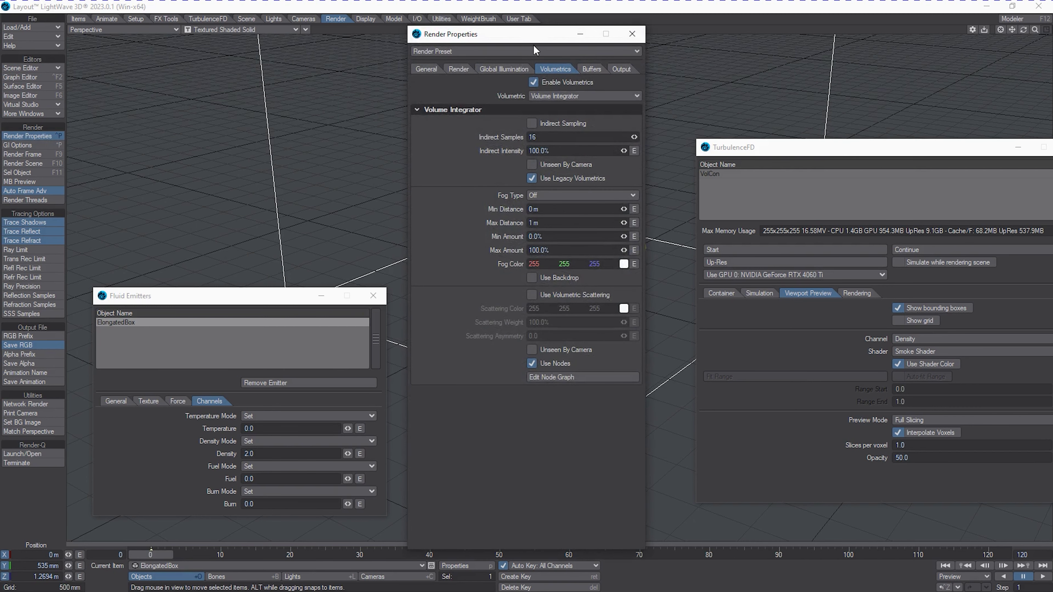
{"action": "left_click_drag", "start_coordinate": [533, 34], "coordinate": [1052, 70]}
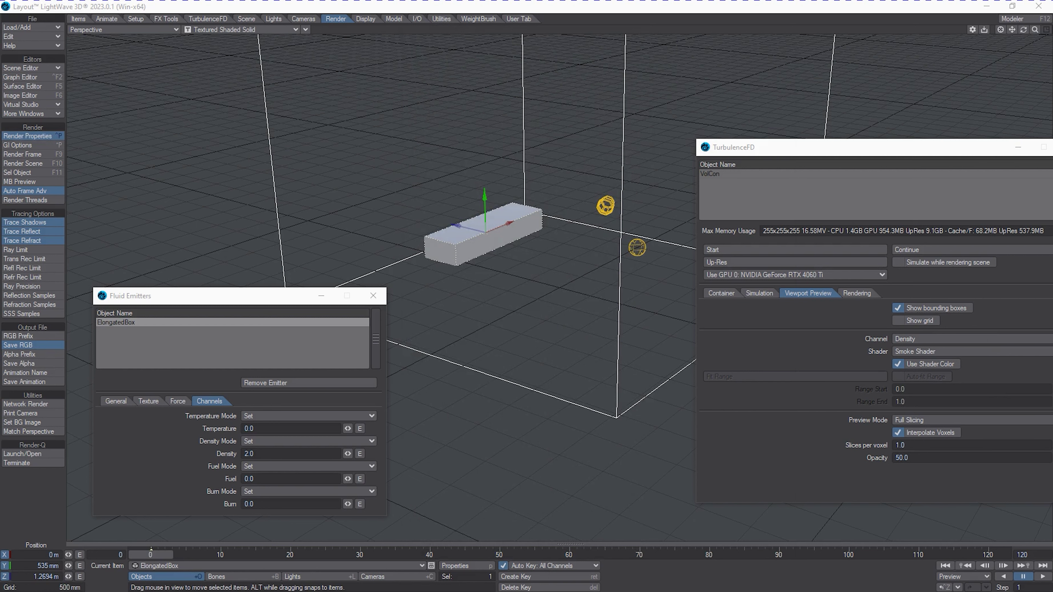
Step: Arrange the TurbulenceFD and Fluid Emitters windows and frame the whole container in the perspective view
{"action": "left_click_drag", "start_coordinate": [788, 155], "coordinate": [715, 179]}
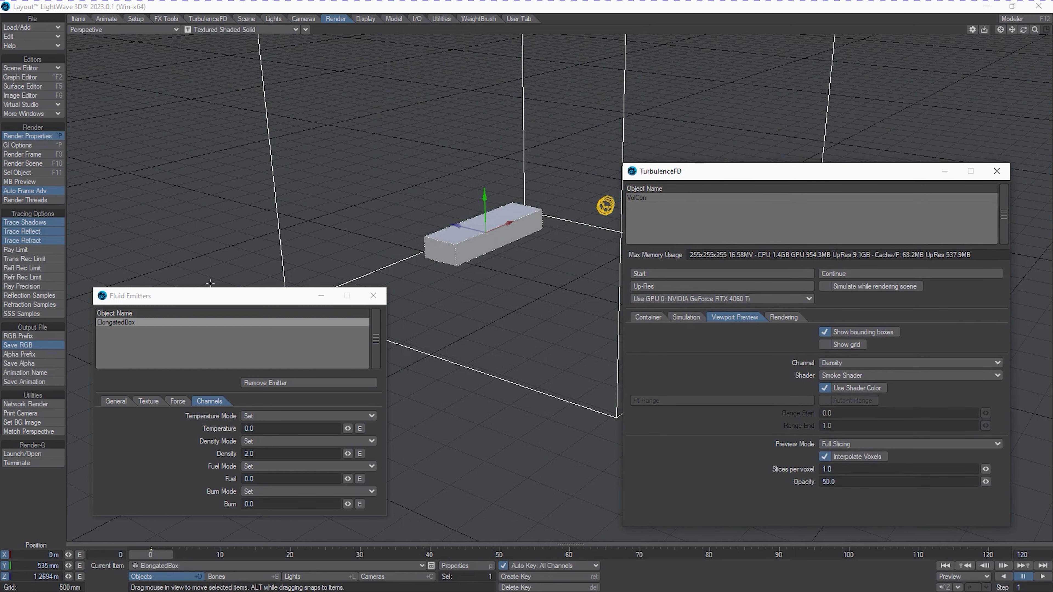
{"action": "left_click", "coordinate": [222, 296]}
{"action": "left_click_drag", "start_coordinate": [222, 296], "coordinate": [209, 307]}
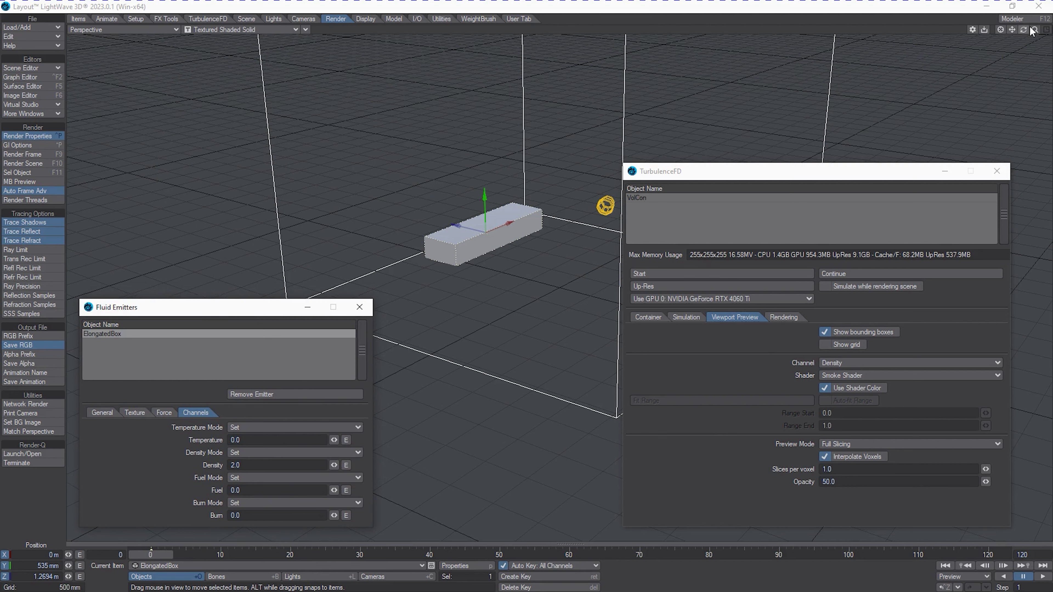
{"action": "left_click_drag", "start_coordinate": [1033, 28], "coordinate": [1024, 29]}
{"action": "left_click_drag", "start_coordinate": [742, 172], "coordinate": [777, 175]}
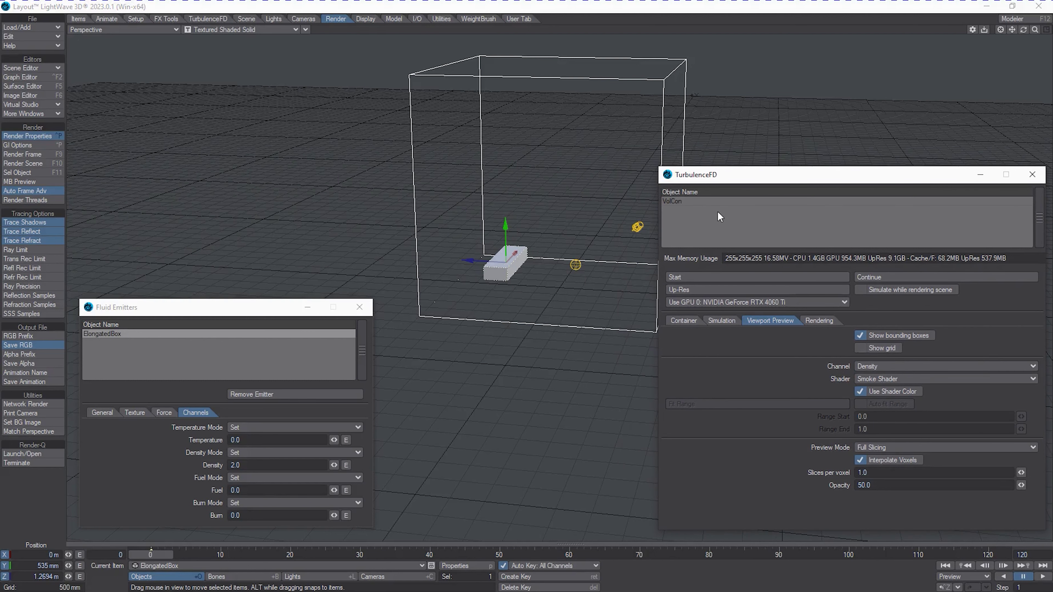
Step: Map the container's smoke shader to the Density channel for rendering
{"action": "left_click", "coordinate": [683, 321]}
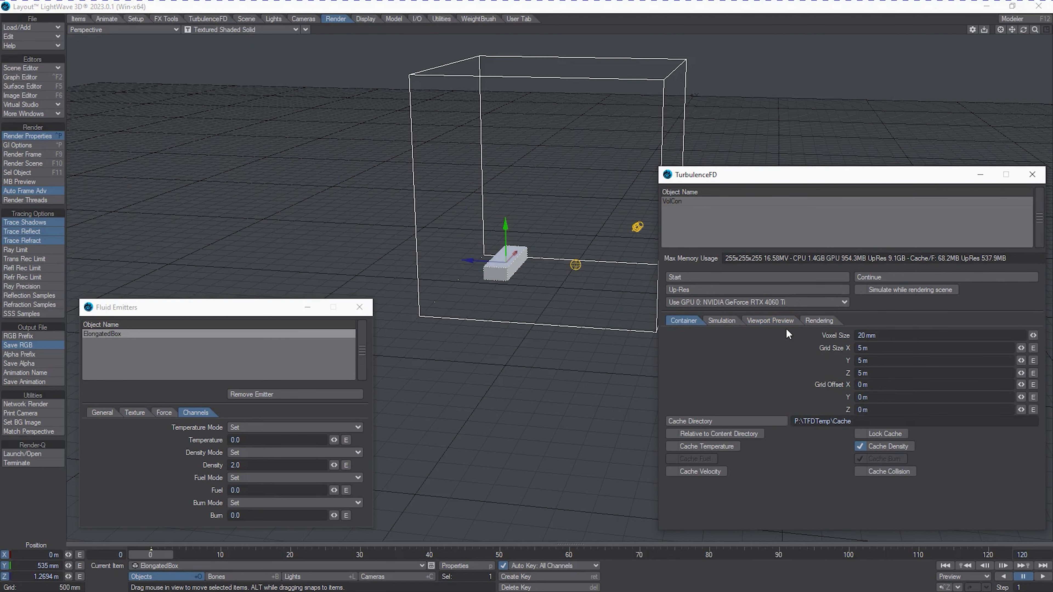
{"action": "left_click", "coordinate": [816, 321]}
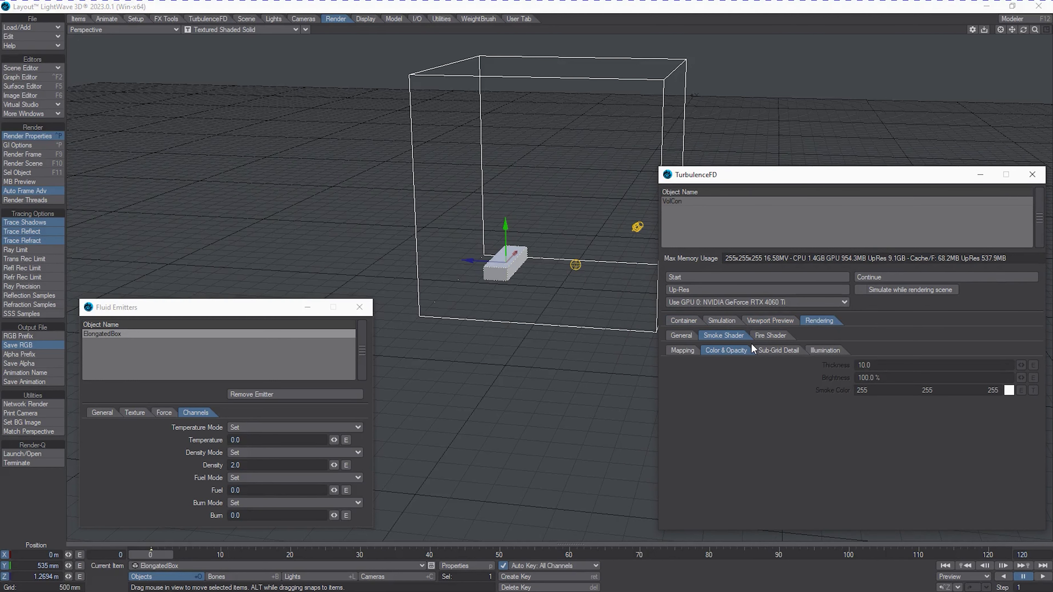
{"action": "left_click", "coordinate": [683, 350]}
{"action": "left_click", "coordinate": [871, 366]}
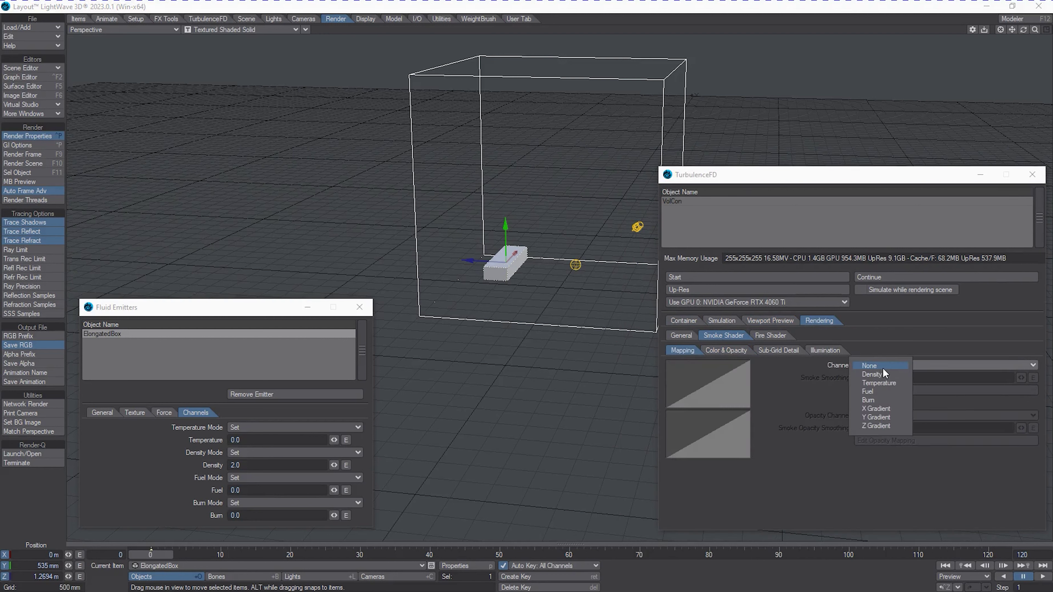
{"action": "left_click", "coordinate": [884, 375]}
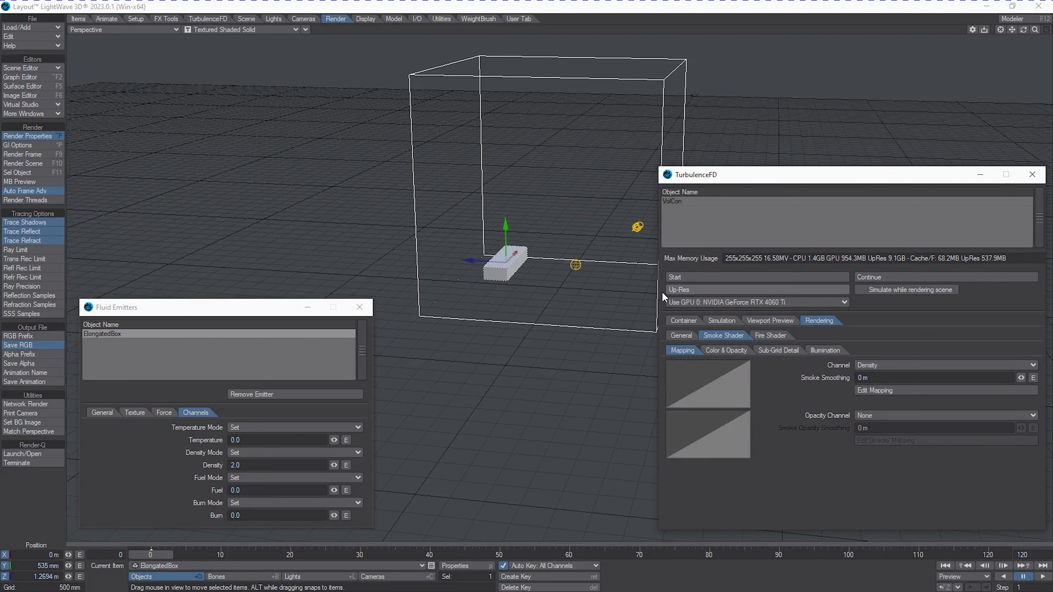
Step: Run the VolCon fluid simulation from the start, overwriting the existing cache, and move the progress window aside
{"action": "left_click", "coordinate": [676, 277]}
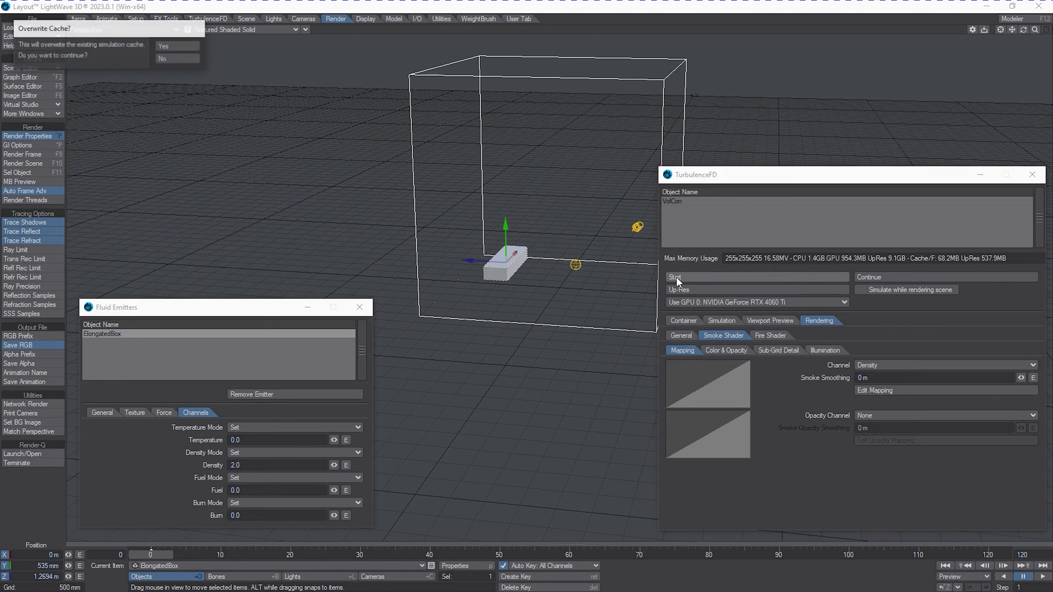
{"action": "left_click", "coordinate": [182, 46]}
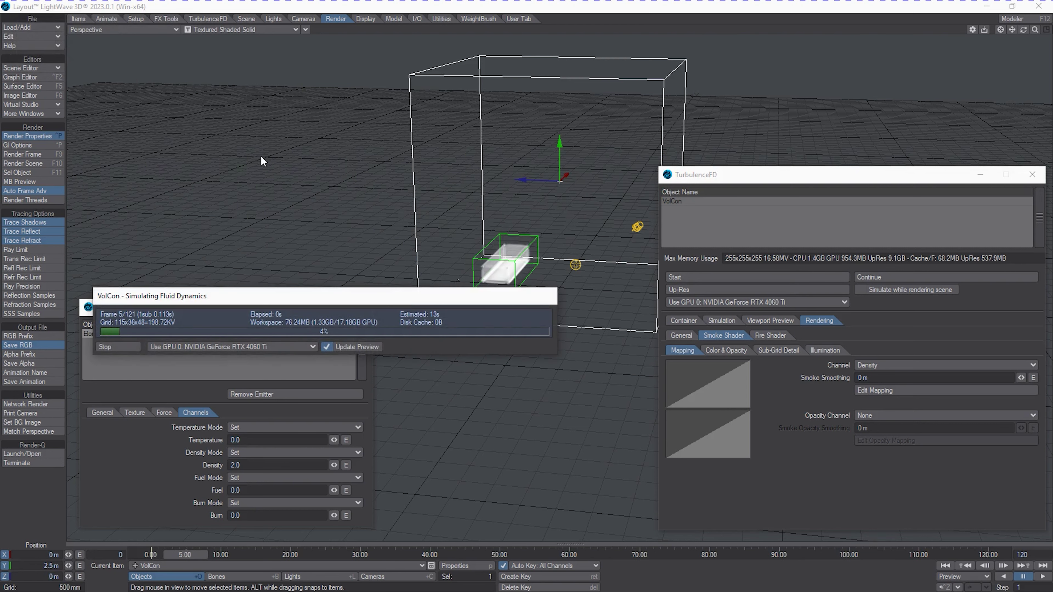
{"action": "left_click_drag", "start_coordinate": [329, 289], "coordinate": [369, 369]}
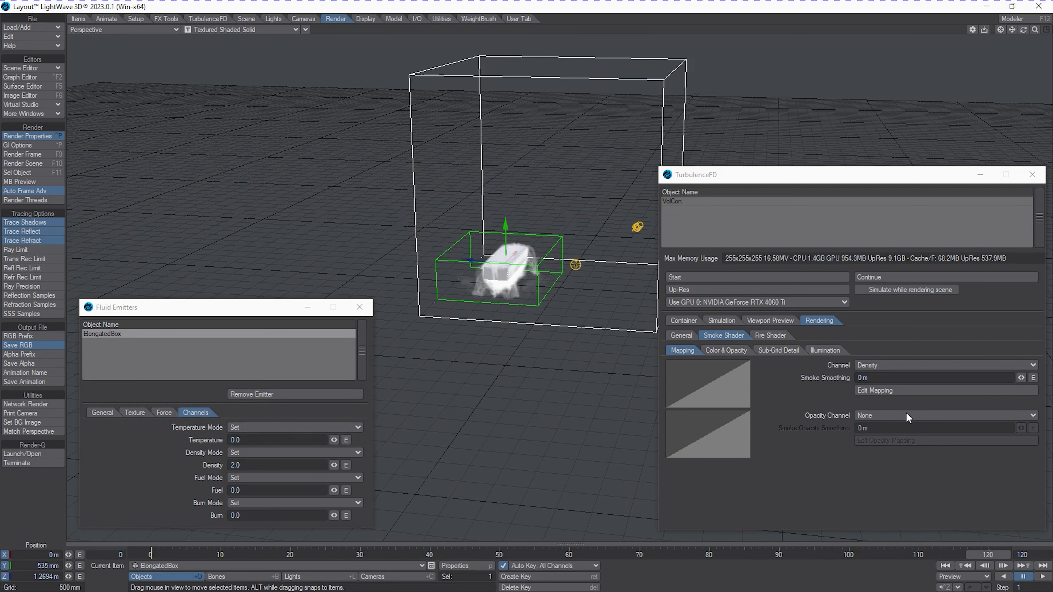
Step: Edit the smoke color texture, set the gradient's input parameter to Fluid Channel, and add a key at parameter 1.0
{"action": "left_click", "coordinate": [726, 350]}
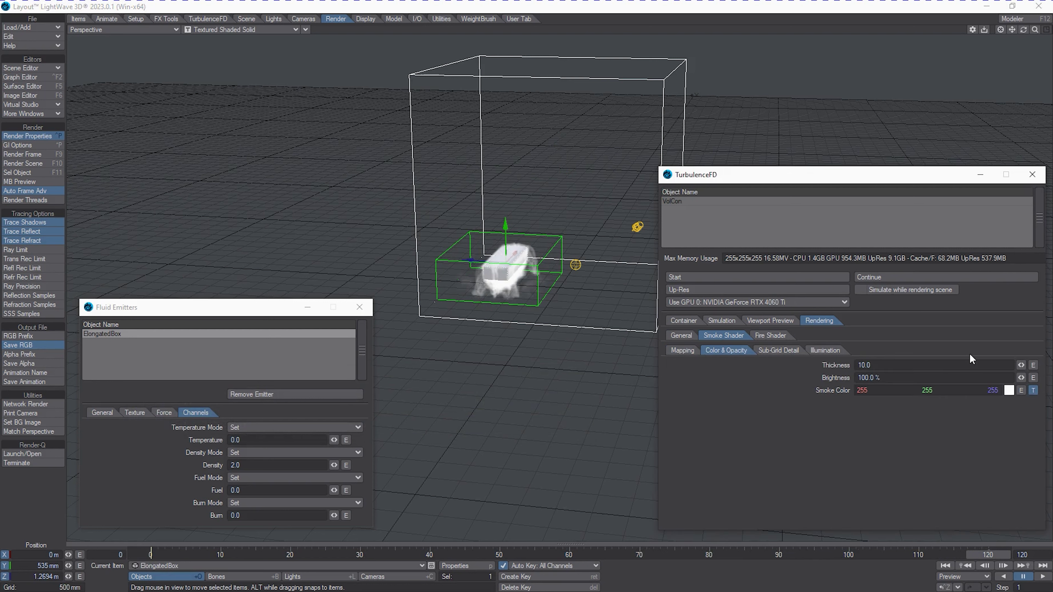
{"action": "left_click", "coordinate": [1033, 390]}
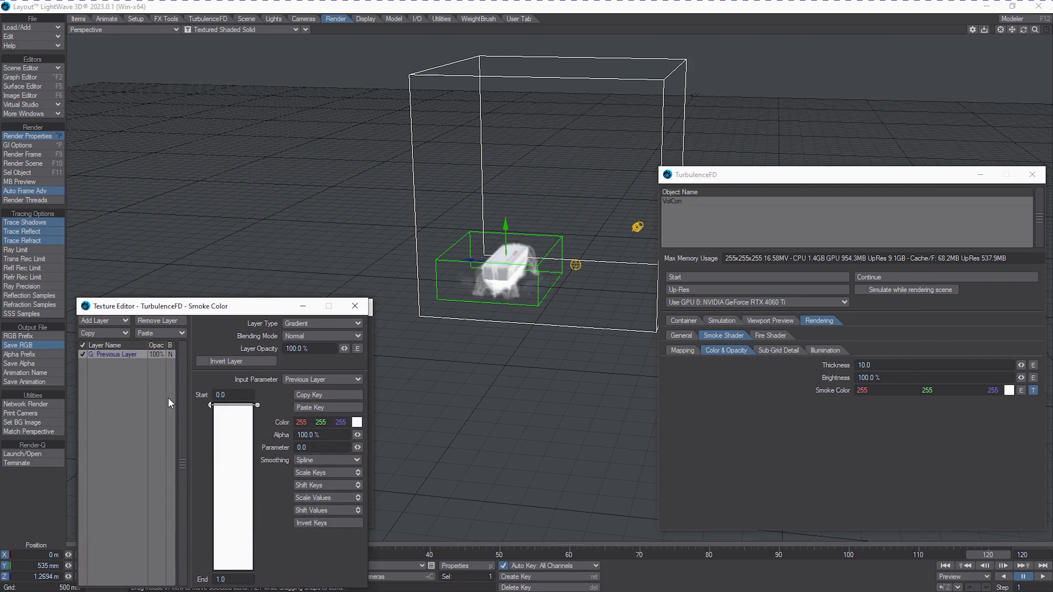
{"action": "left_click_drag", "start_coordinate": [211, 314], "coordinate": [829, 126]}
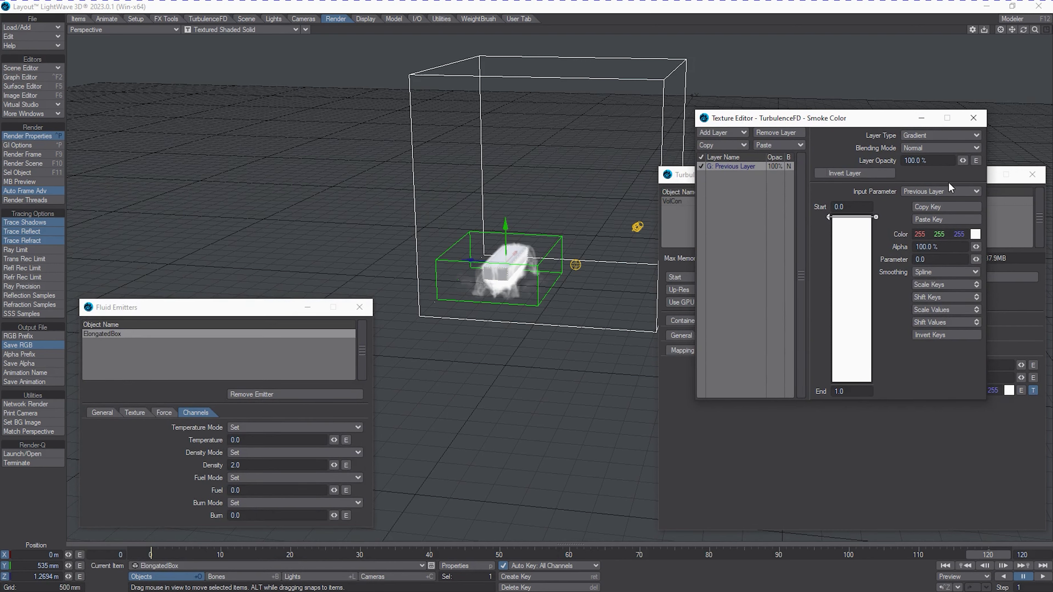
{"action": "left_click", "coordinate": [948, 191]}
{"action": "left_click", "coordinate": [954, 199]}
{"action": "left_click", "coordinate": [870, 379]}
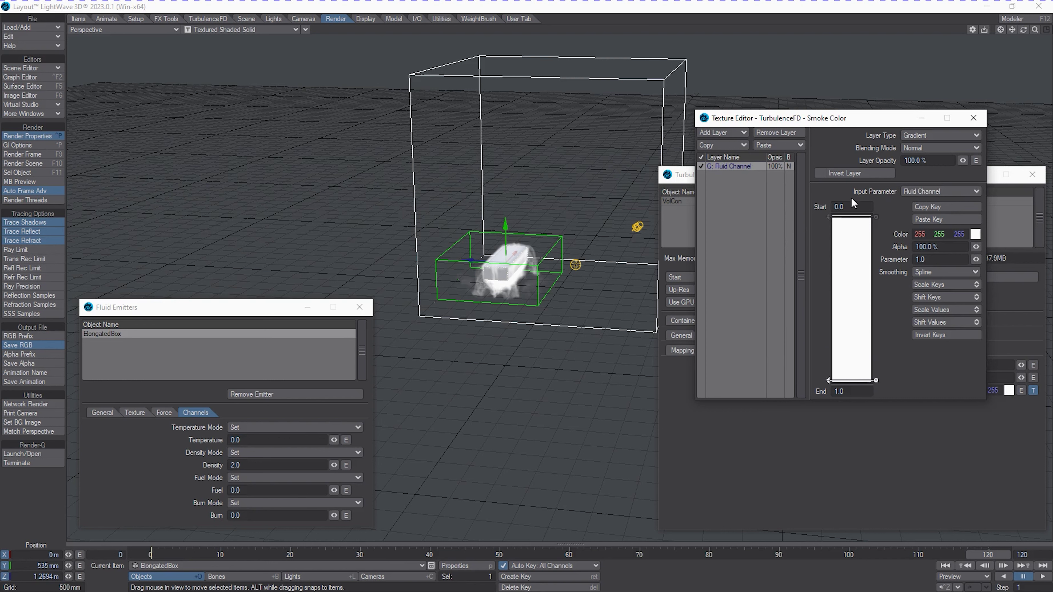
Step: Color the smoke gradient's key at parameter 0.0 pale cream, RGB 255, 237, 192
{"action": "left_click", "coordinate": [827, 217]}
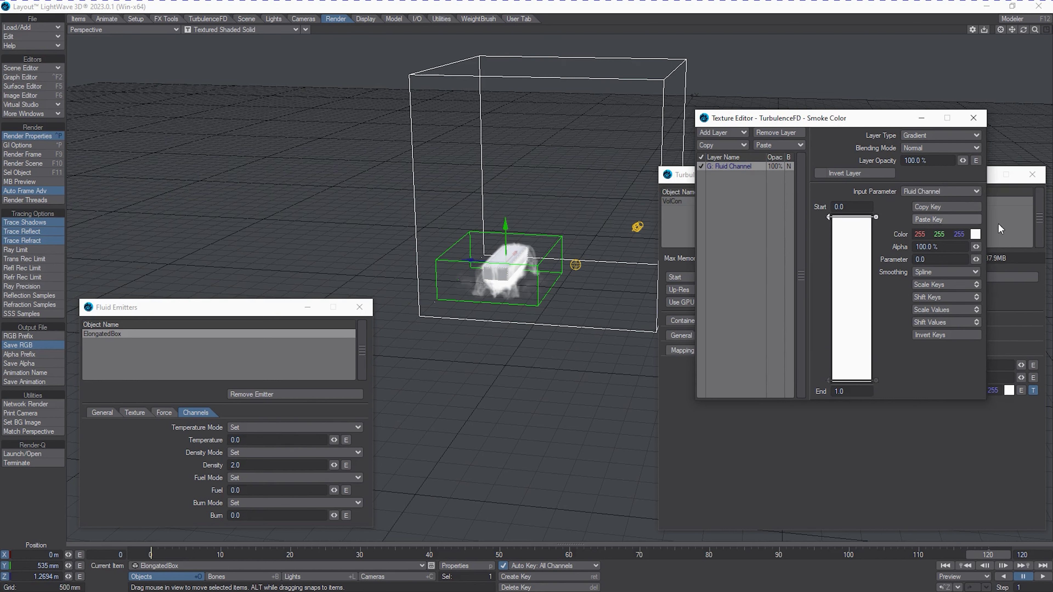
{"action": "left_click", "coordinate": [975, 235]}
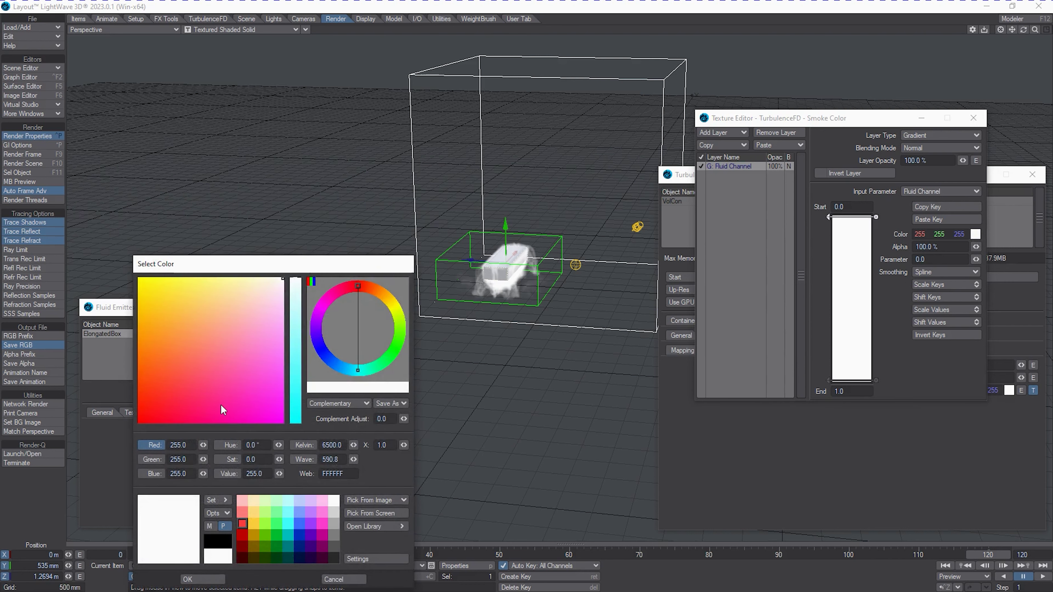
{"action": "left_click", "coordinate": [247, 286]}
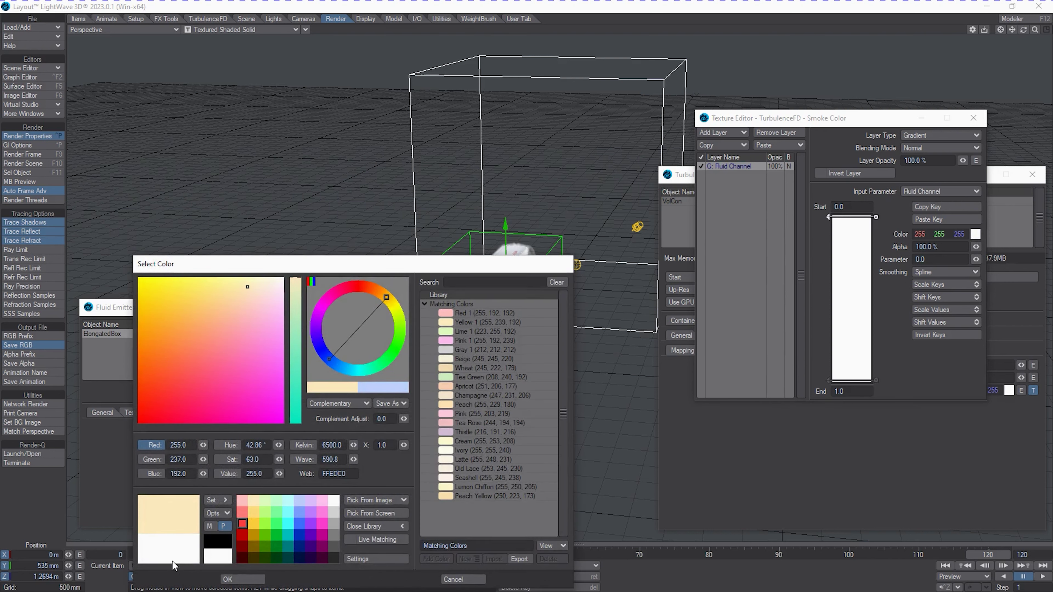
{"action": "left_click", "coordinate": [233, 579]}
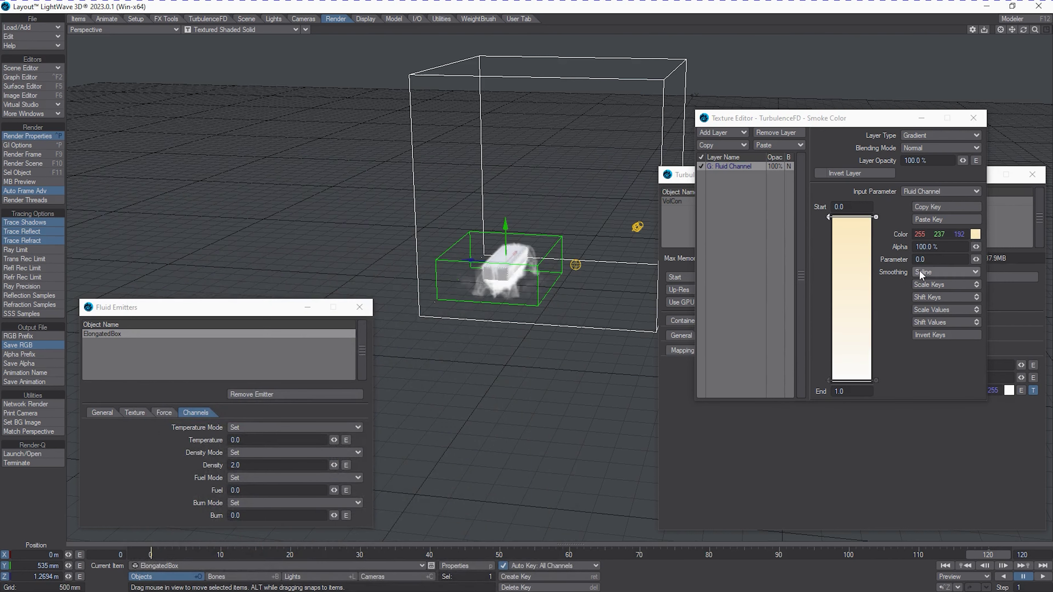
Step: Color the smoke gradient's key at parameter 1.0 green, RGB 0, 191, 47
{"action": "left_click", "coordinate": [848, 381]}
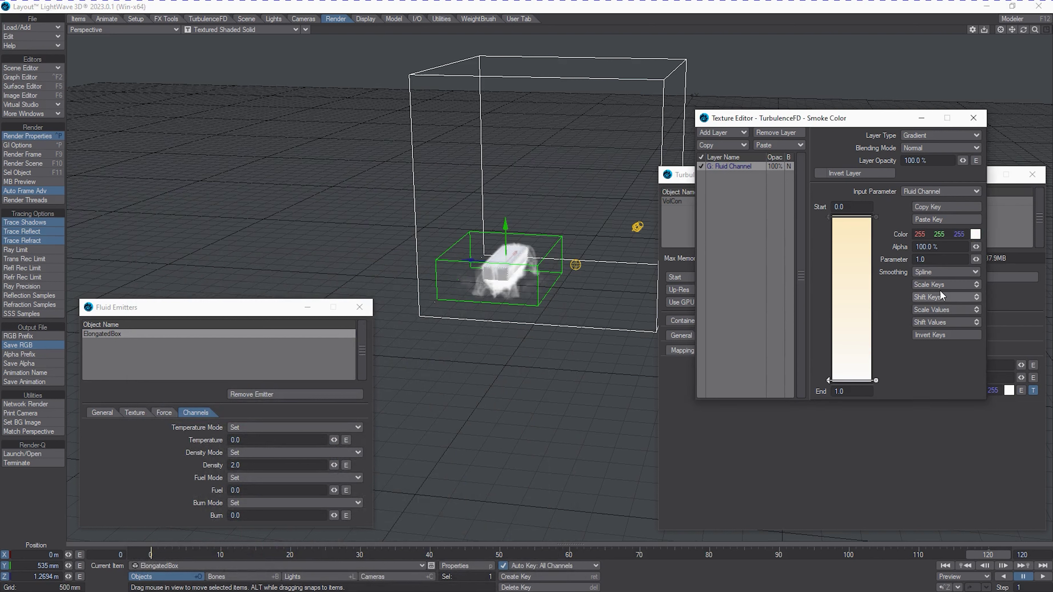
{"action": "left_click", "coordinate": [974, 235]}
{"action": "left_click", "coordinate": [232, 402]}
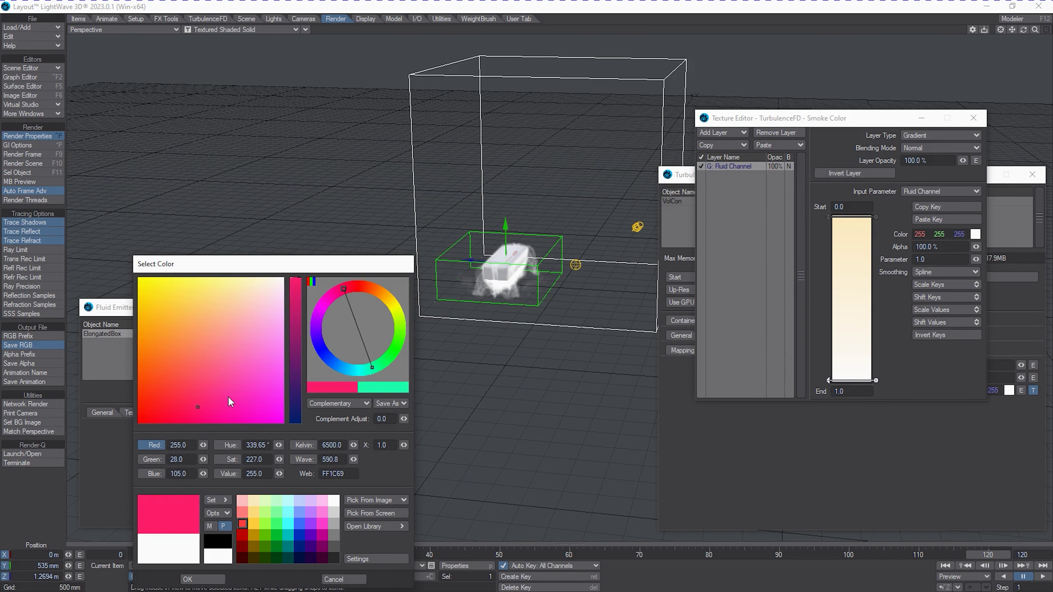
{"action": "left_click", "coordinate": [277, 536]}
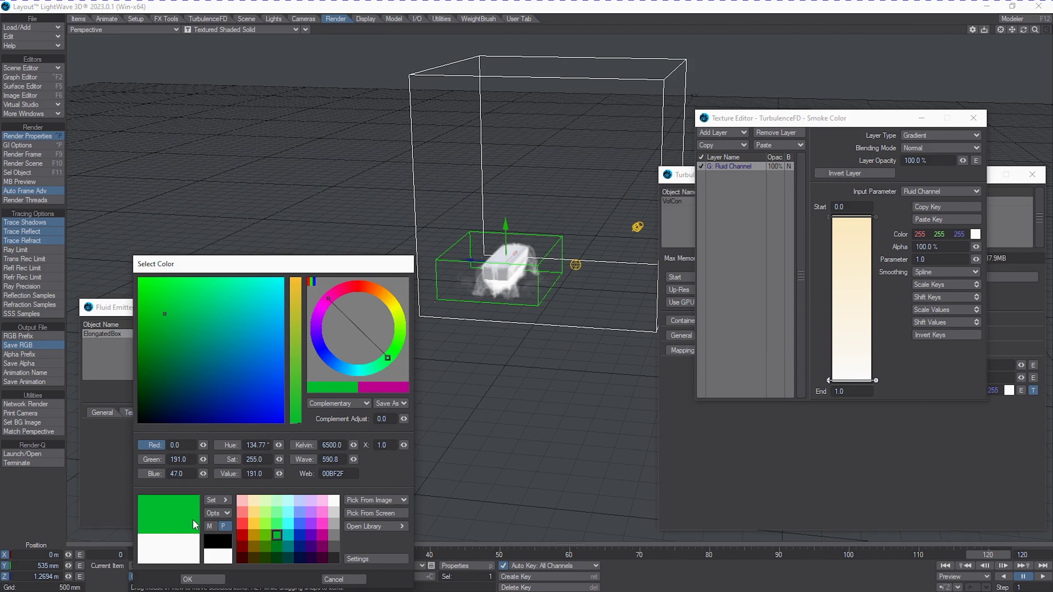
{"action": "left_click", "coordinate": [227, 579]}
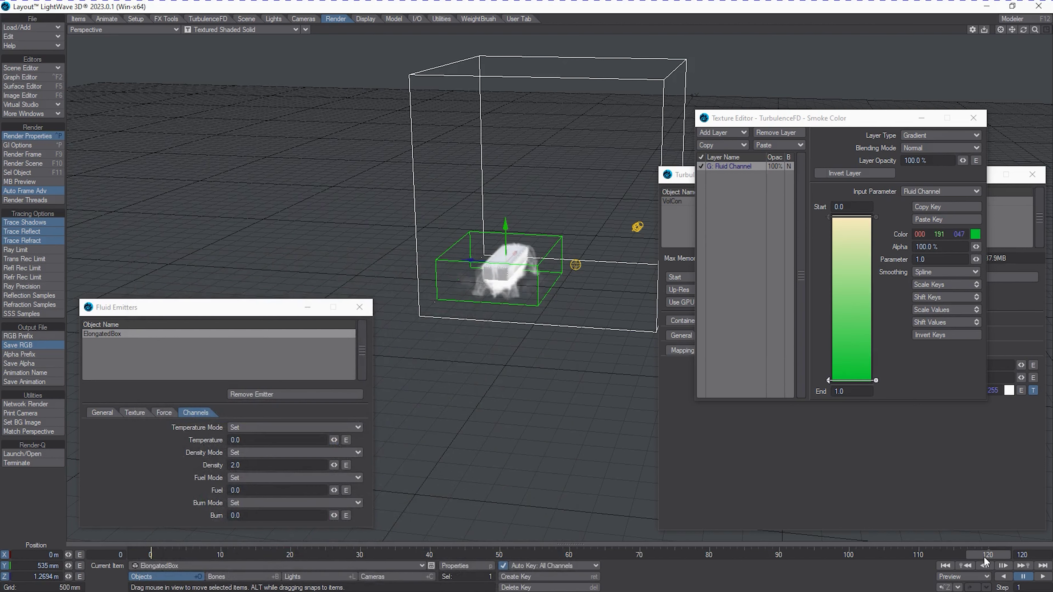
Step: Review the colored smoke around ElongatedBox up close at several frames, return to frame 0, and move the Fluid Emitters window clear
{"action": "key", "text": "shift+Left"}
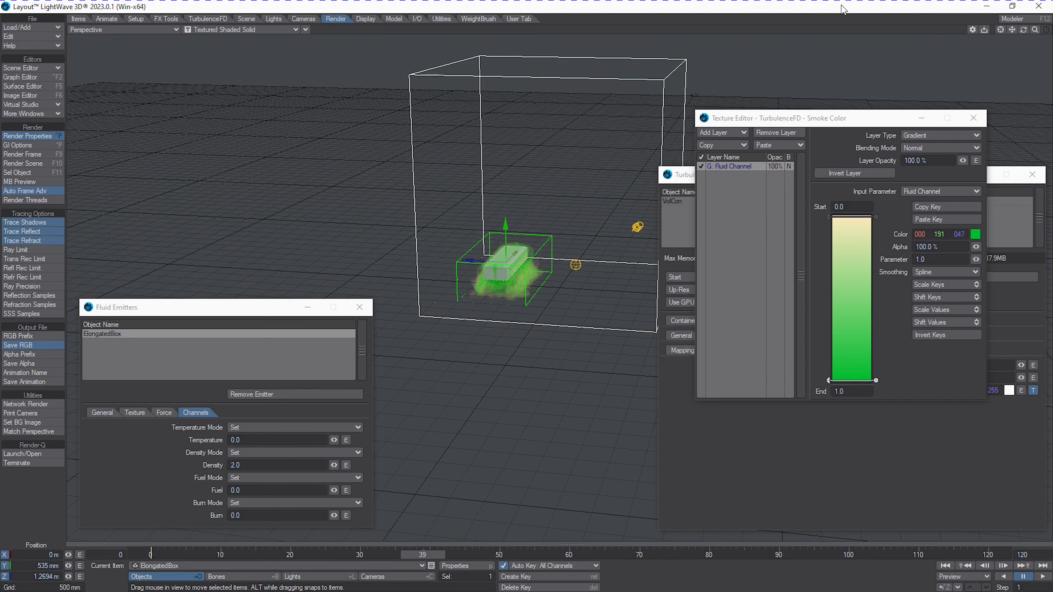
{"action": "left_click_drag", "start_coordinate": [1035, 30], "coordinate": [1047, 30]}
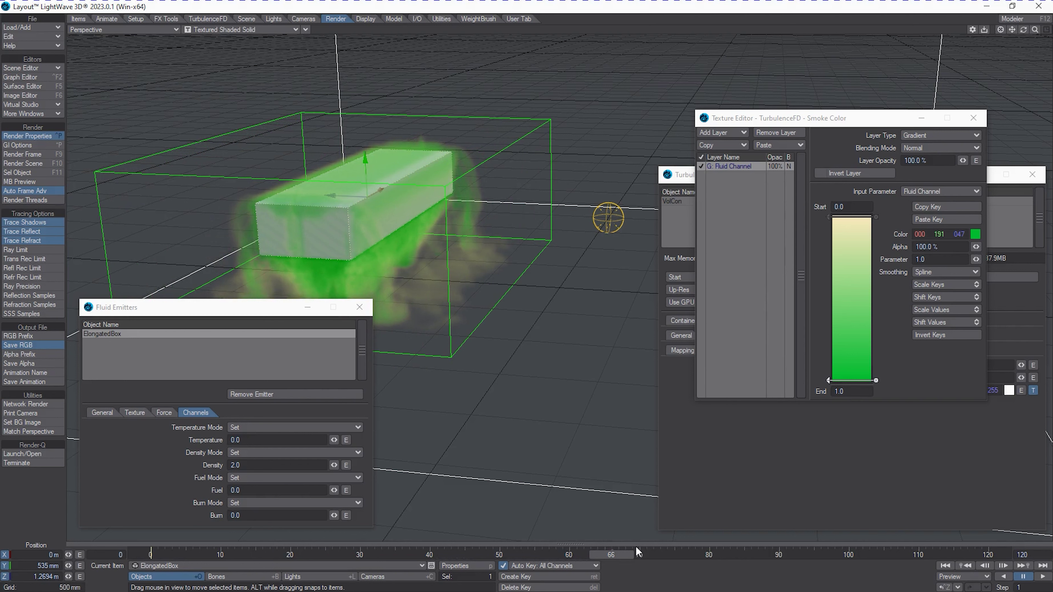
{"action": "key", "text": "shift+Left"}
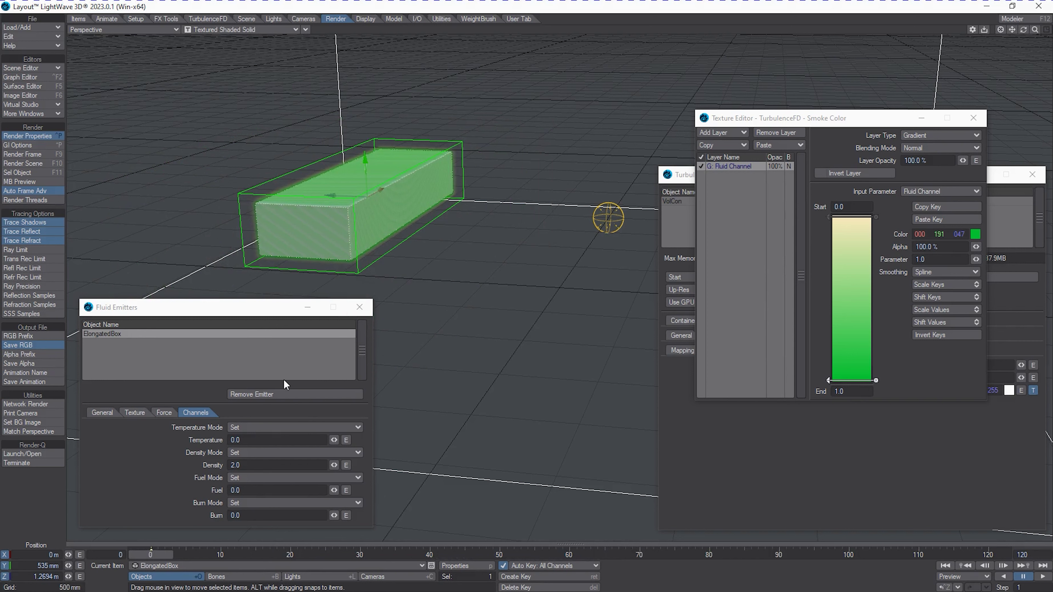
{"action": "left_click_drag", "start_coordinate": [231, 311], "coordinate": [222, 325]}
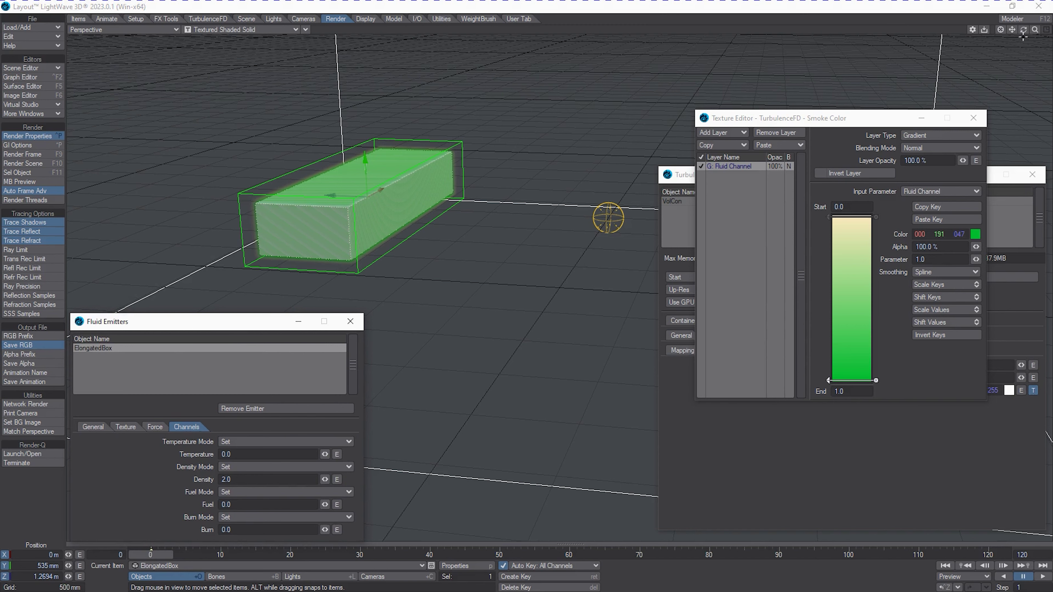
{"action": "left_click_drag", "start_coordinate": [1035, 29], "coordinate": [615, 220]}
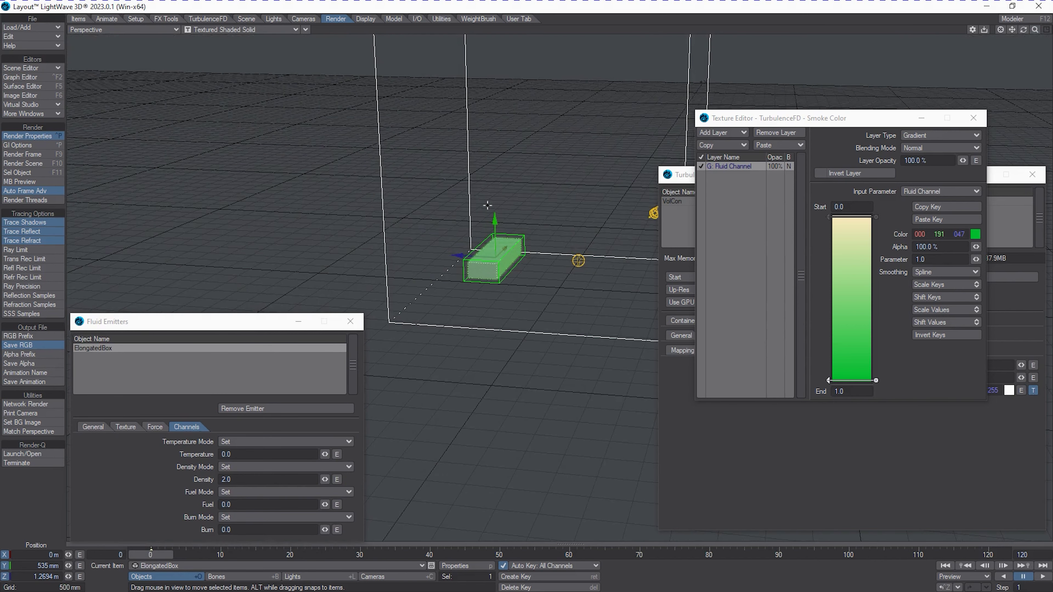
Step: Raise ElongatedBox to about 4.12 m on the Y axis, near the top of the fluid container
{"action": "mouse_move", "coordinate": [485, 212]}
{"action": "left_mouse_down"}
{"action": "mouse_move", "coordinate": [488, 108]}
{"action": "mouse_move", "coordinate": [489, 212]}
{"action": "left_mouse_up"}
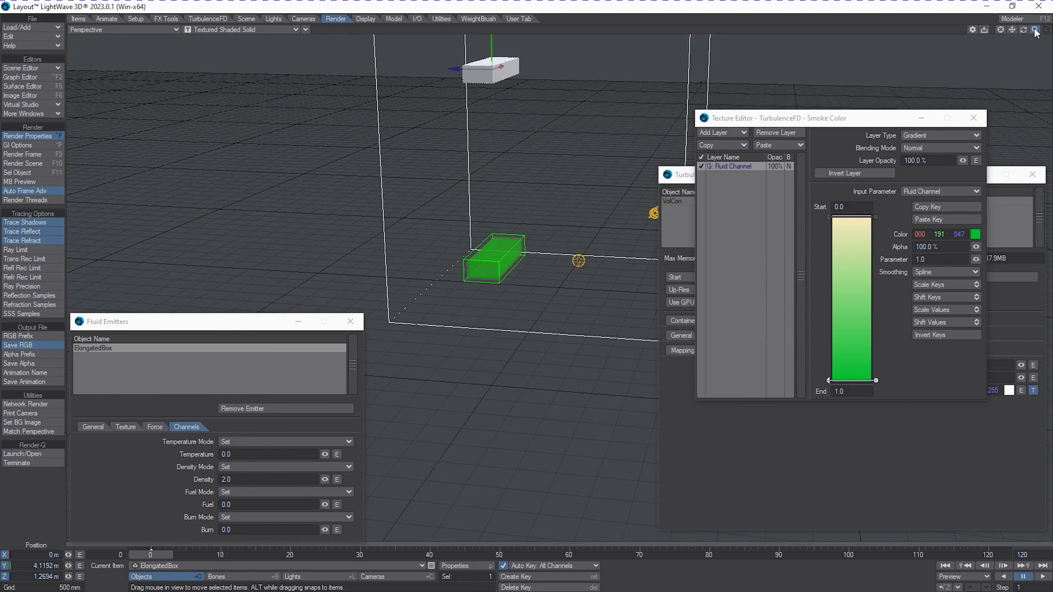
{"action": "left_click_drag", "start_coordinate": [1035, 30], "coordinate": [1005, 74]}
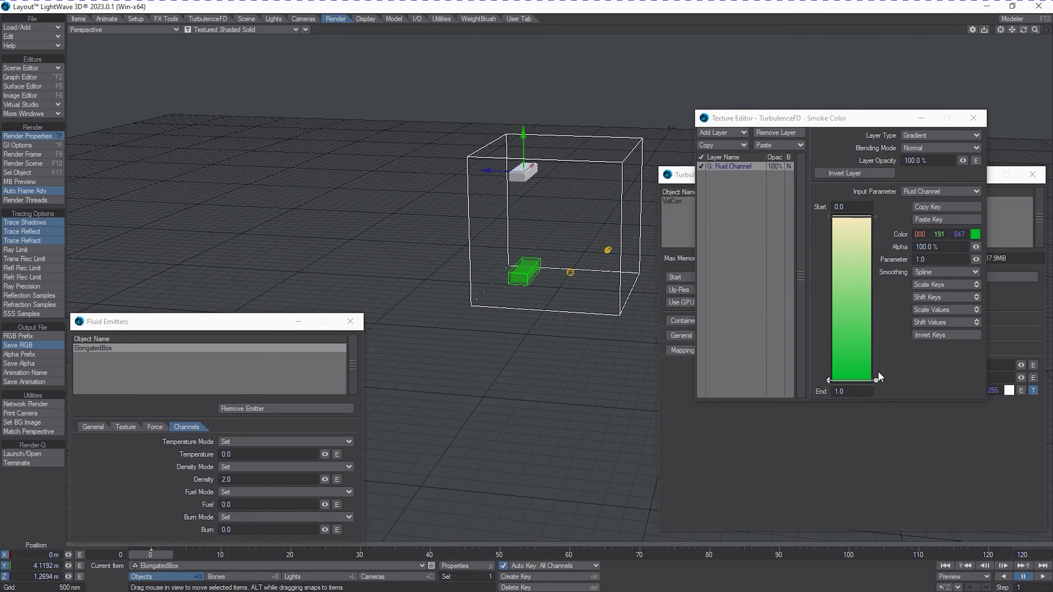
Step: Close the -Y boundary in VolCon's simulation solver settings
{"action": "left_click", "coordinate": [827, 500]}
{"action": "left_click", "coordinate": [682, 350]}
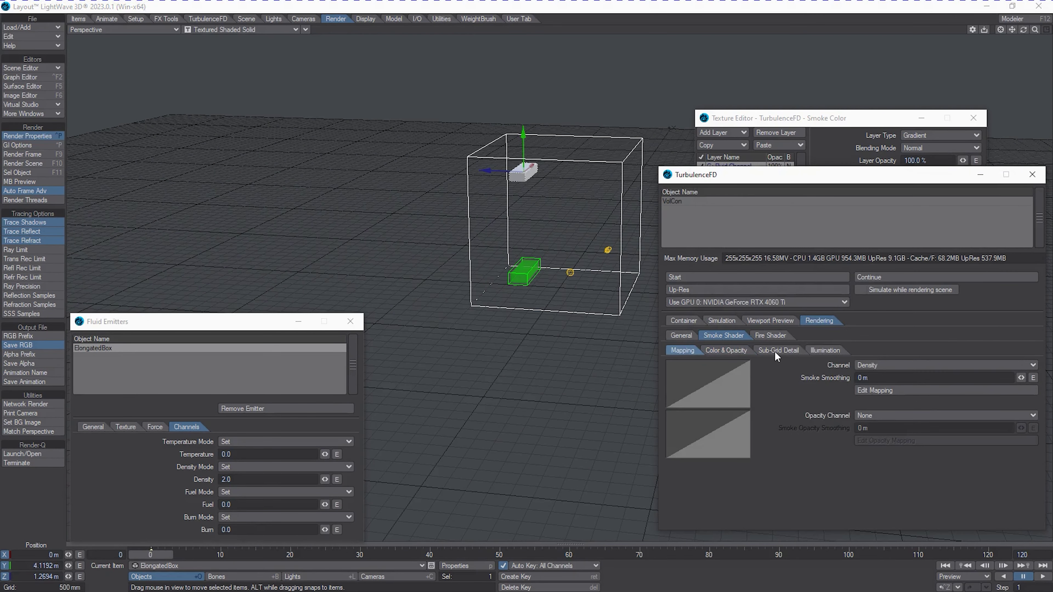
{"action": "left_click", "coordinate": [693, 323]}
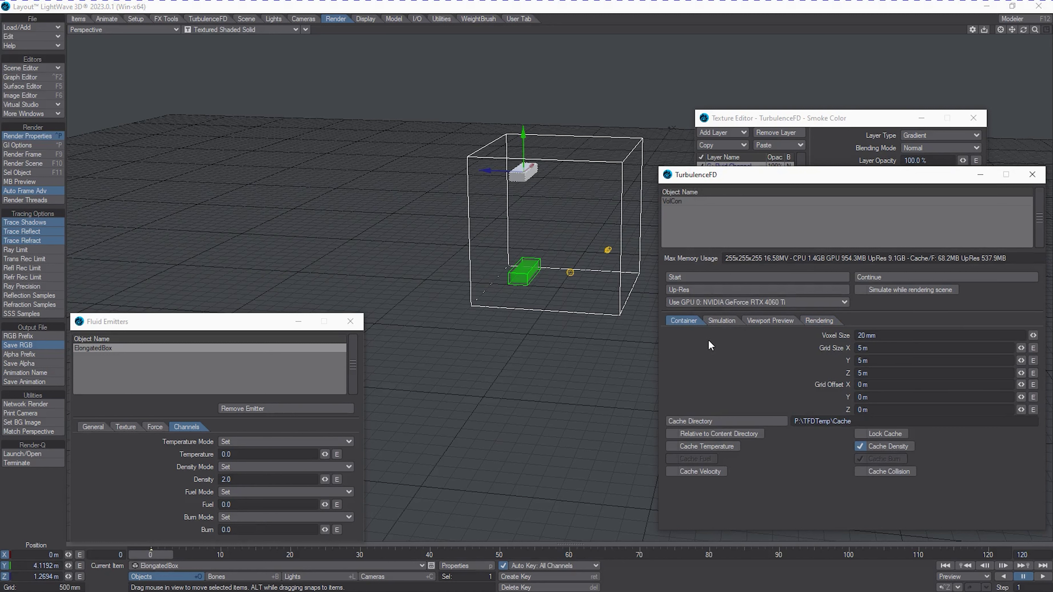
{"action": "left_click", "coordinate": [721, 322]}
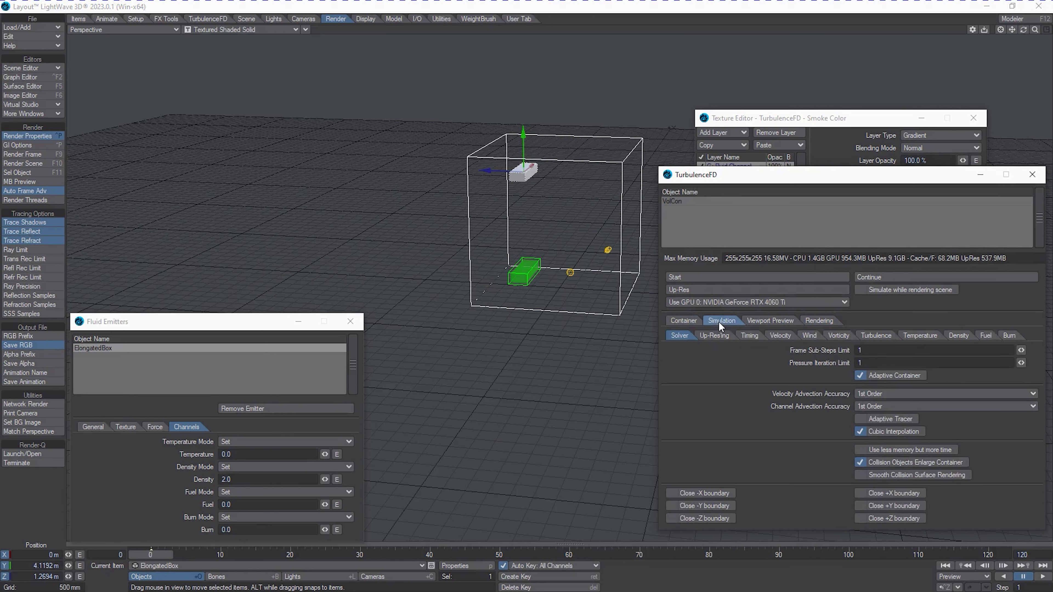
{"action": "left_click", "coordinate": [728, 505]}
Step: Set the timeline's end frame to 190 and run VolCon's fluid simulation, overwriting the existing cache
{"action": "left_click", "coordinate": [1022, 555]}
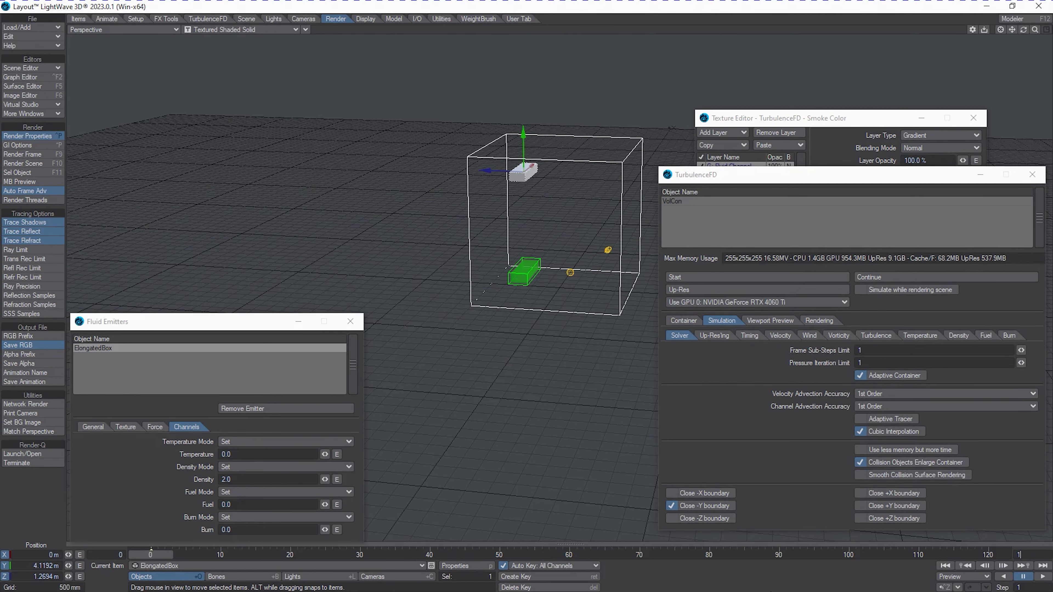
{"action": "type", "text": "190"}
{"action": "key", "text": "Return"}
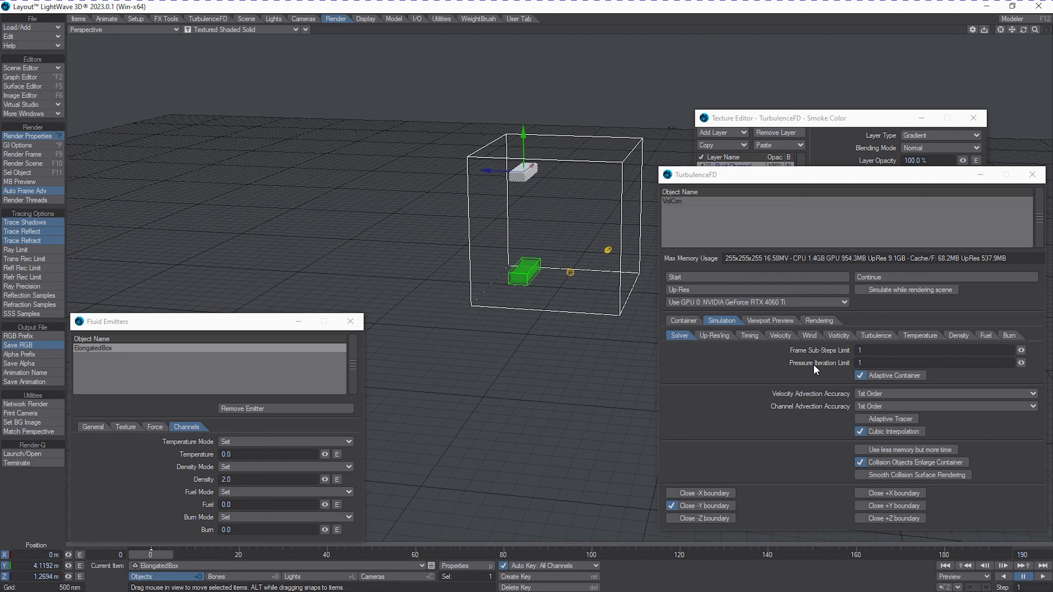
{"action": "left_click", "coordinate": [688, 277]}
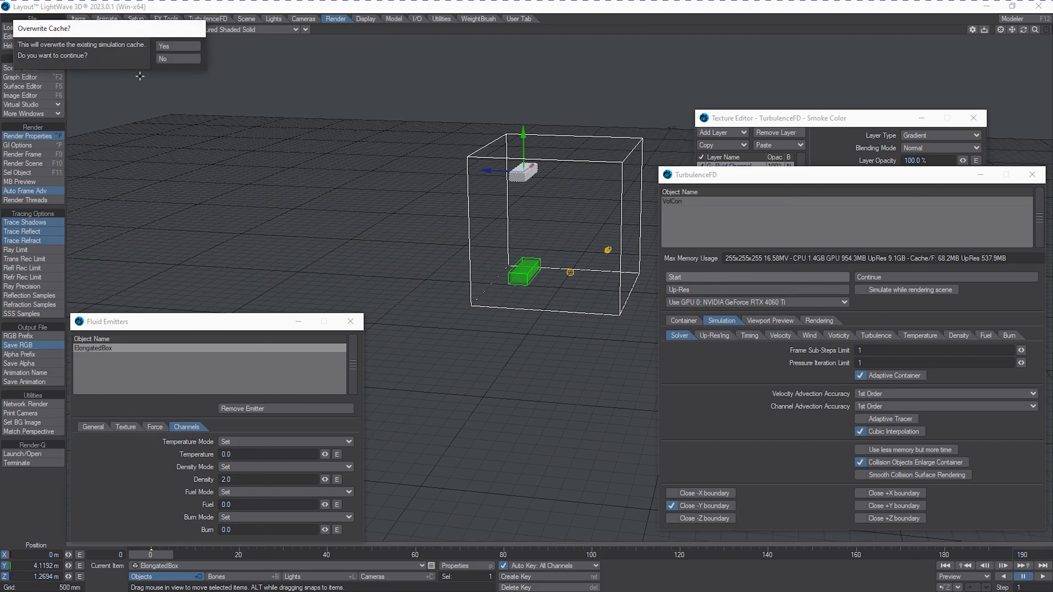
{"action": "left_click", "coordinate": [158, 47]}
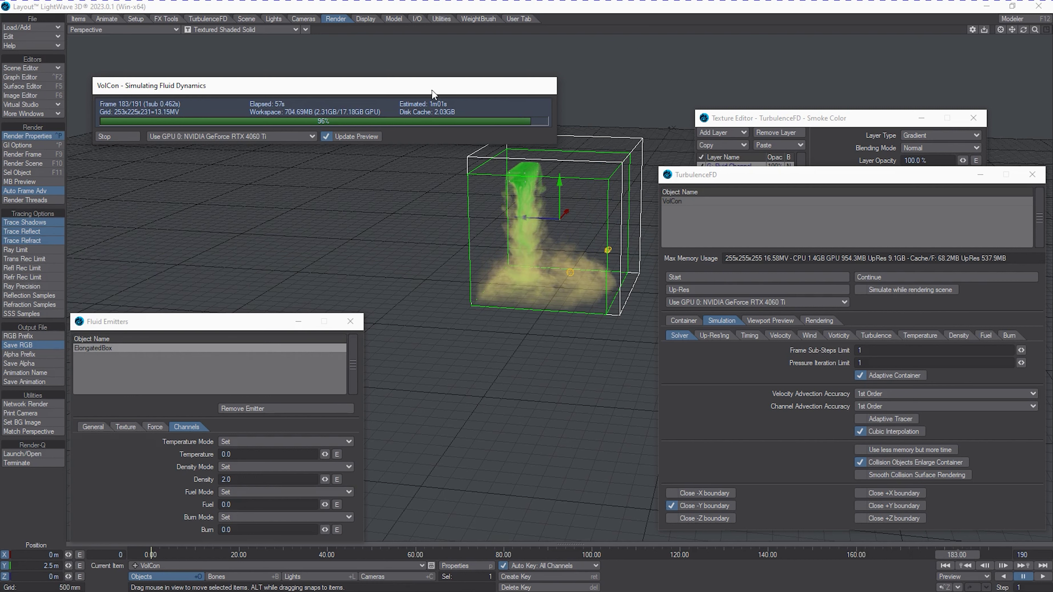
{"action": "left_click_drag", "start_coordinate": [425, 83], "coordinate": [414, 65]}
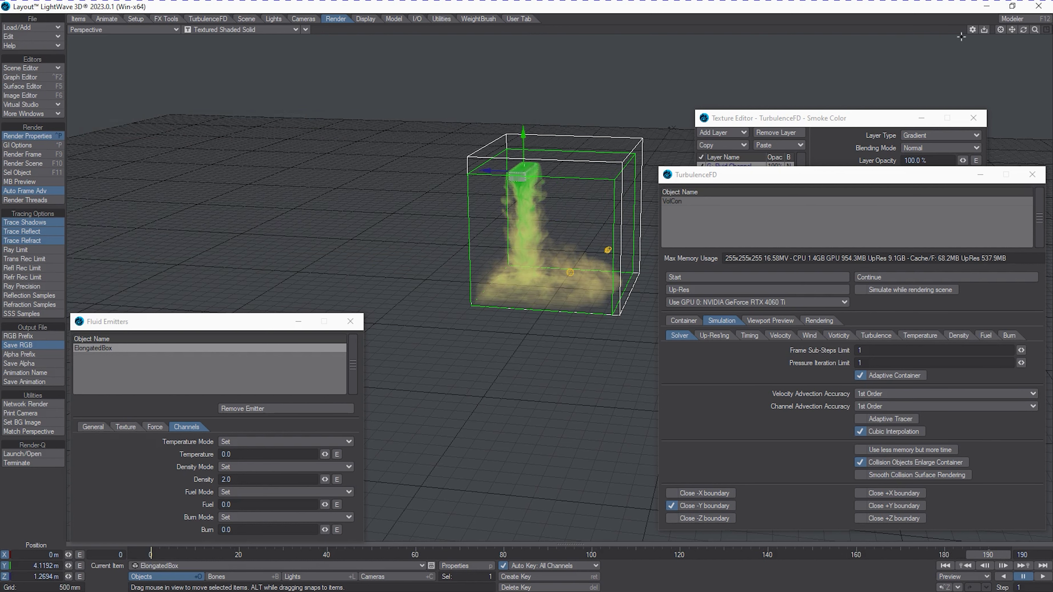
Step: Invert the keys of the smoke color gradient so green sits at parameter 0.0 and pale cream at 1.0
{"action": "mouse_move", "coordinate": [1012, 32]}
{"action": "left_mouse_down"}
{"action": "mouse_move", "coordinate": [1033, 1]}
{"action": "mouse_move", "coordinate": [1011, 31]}
{"action": "left_mouse_up"}
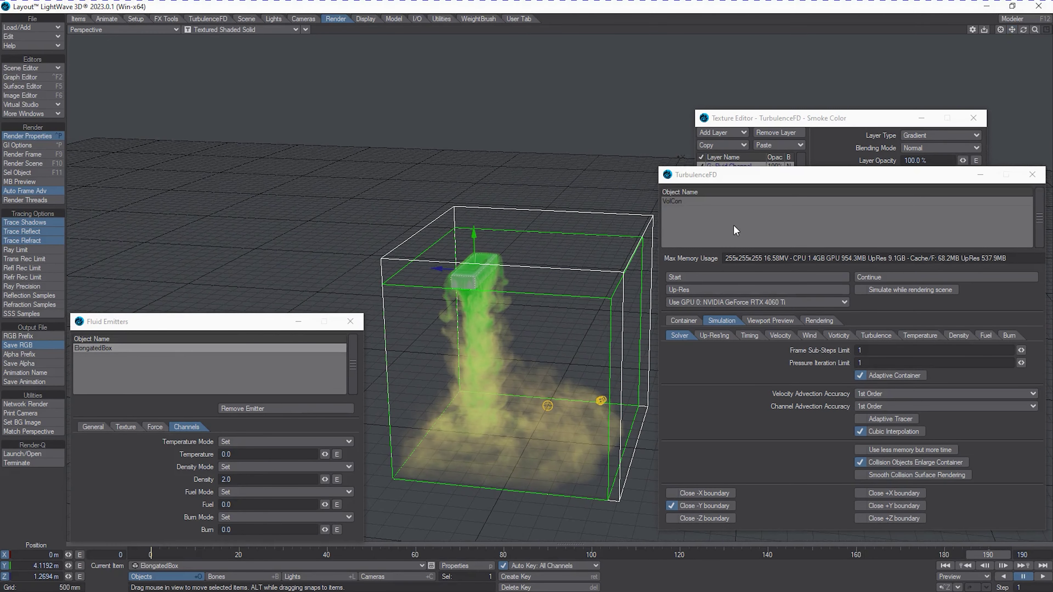
{"action": "left_click", "coordinate": [861, 119]}
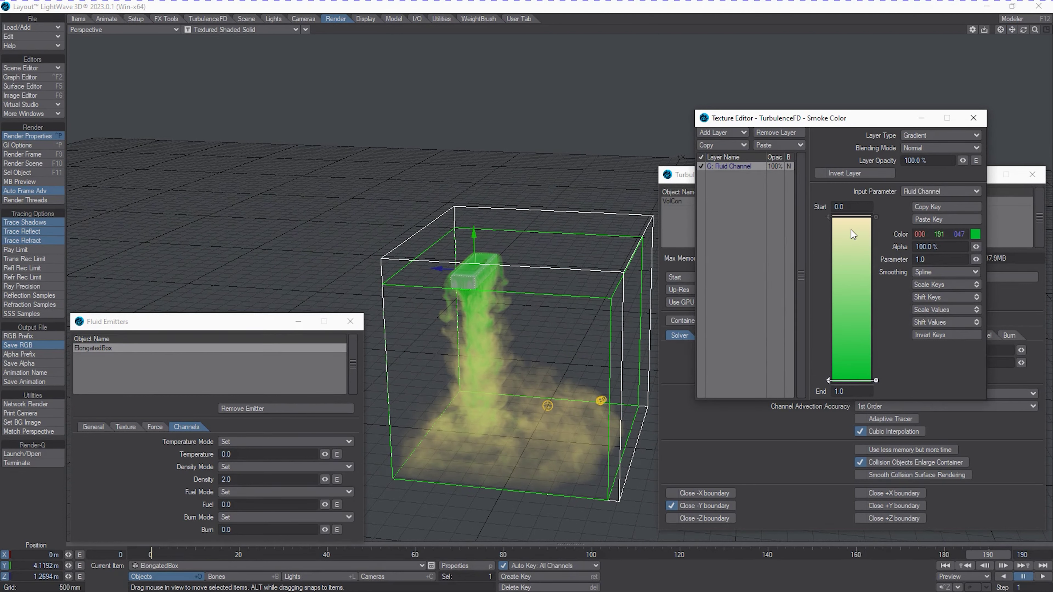
{"action": "left_click", "coordinate": [830, 216]}
{"action": "left_click", "coordinate": [828, 381]}
{"action": "left_click", "coordinate": [947, 335]}
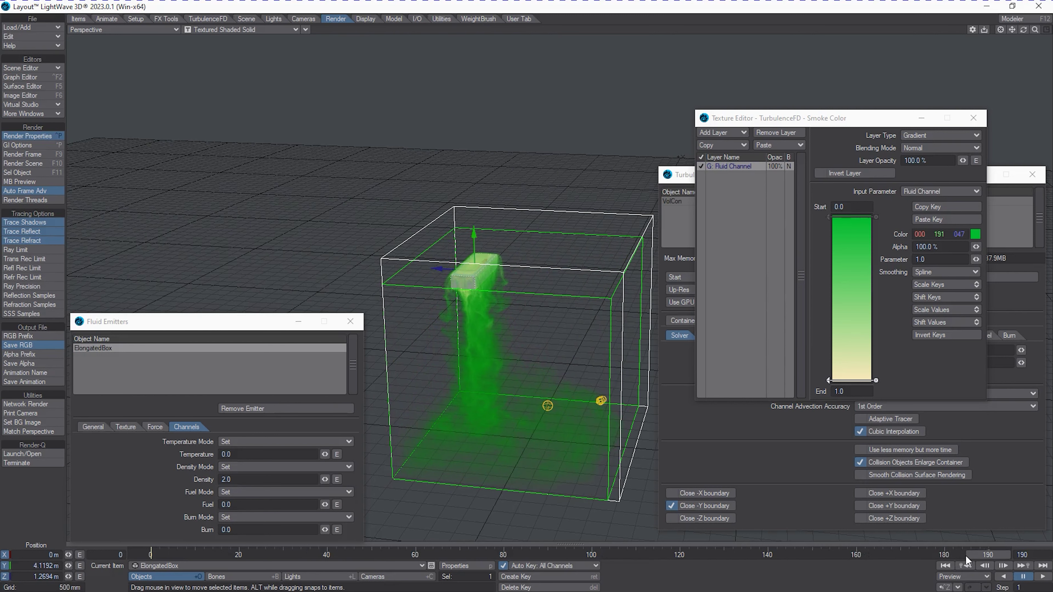
Step: Add an intermediate key to the smoke color gradient, place it at about parameter 0.38, and review the smoke up close
{"action": "left_click", "coordinate": [850, 314]}
{"action": "left_click_drag", "start_coordinate": [849, 314], "coordinate": [850, 278]}
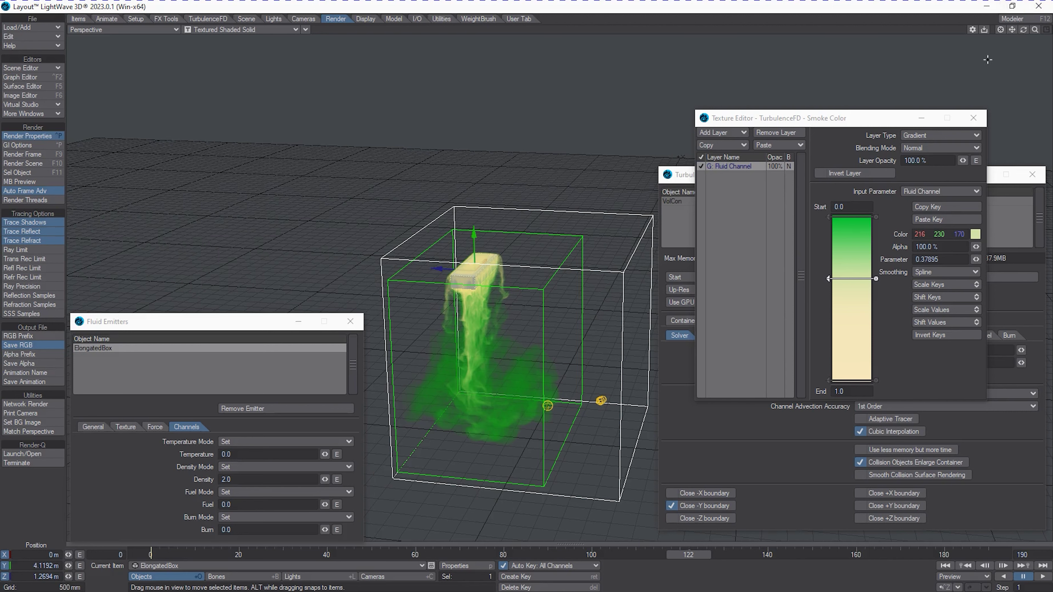
{"action": "left_click_drag", "start_coordinate": [1036, 29], "coordinate": [1015, 31]}
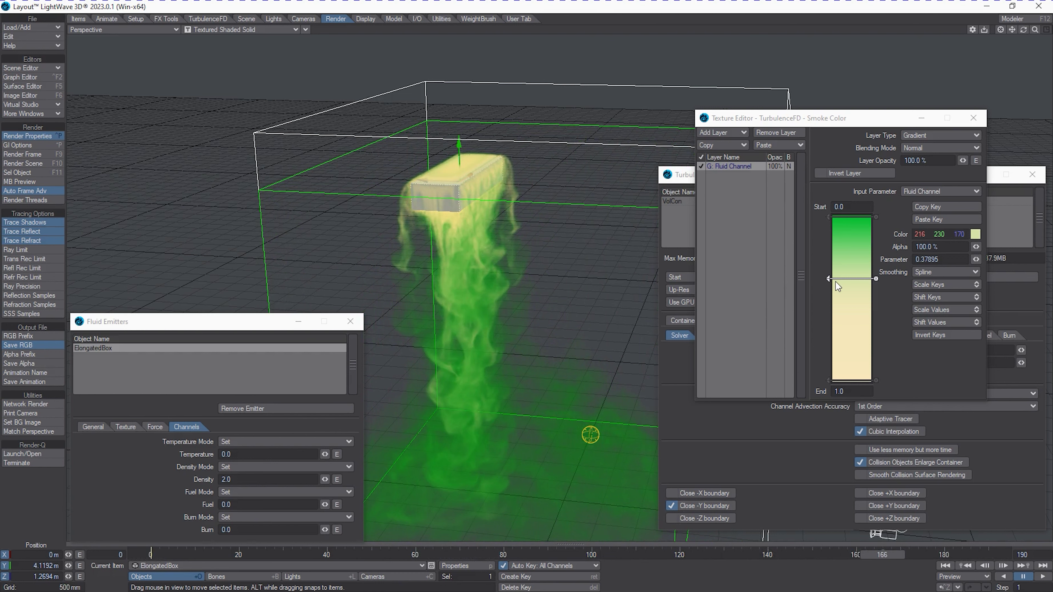
Step: Move the smoke color gradient's intermediate key to about parameter 0.51
{"action": "left_click_drag", "start_coordinate": [833, 280], "coordinate": [832, 300]}
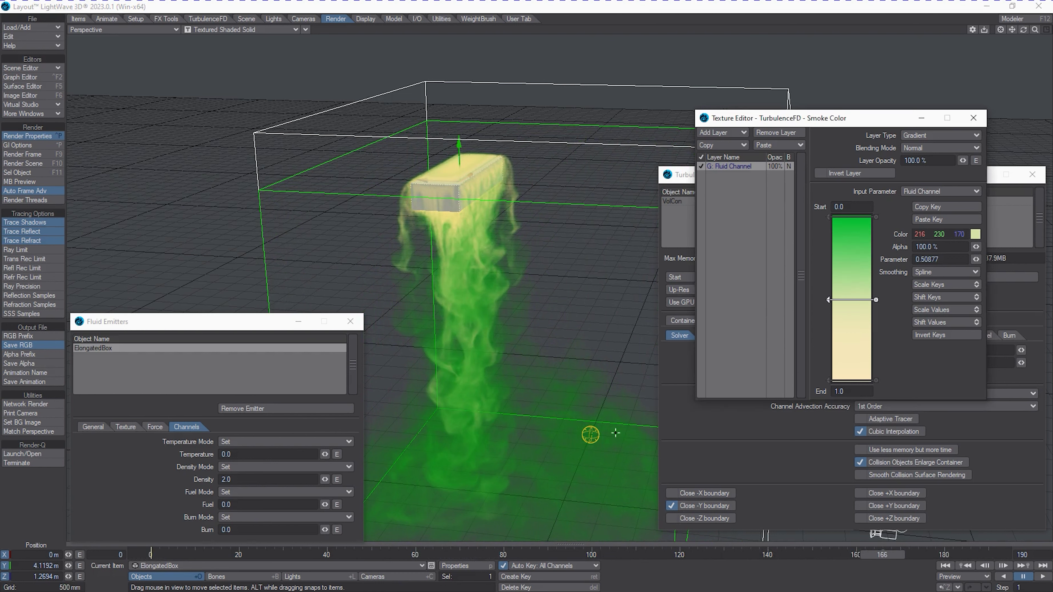
{"action": "left_click", "coordinate": [761, 444]}
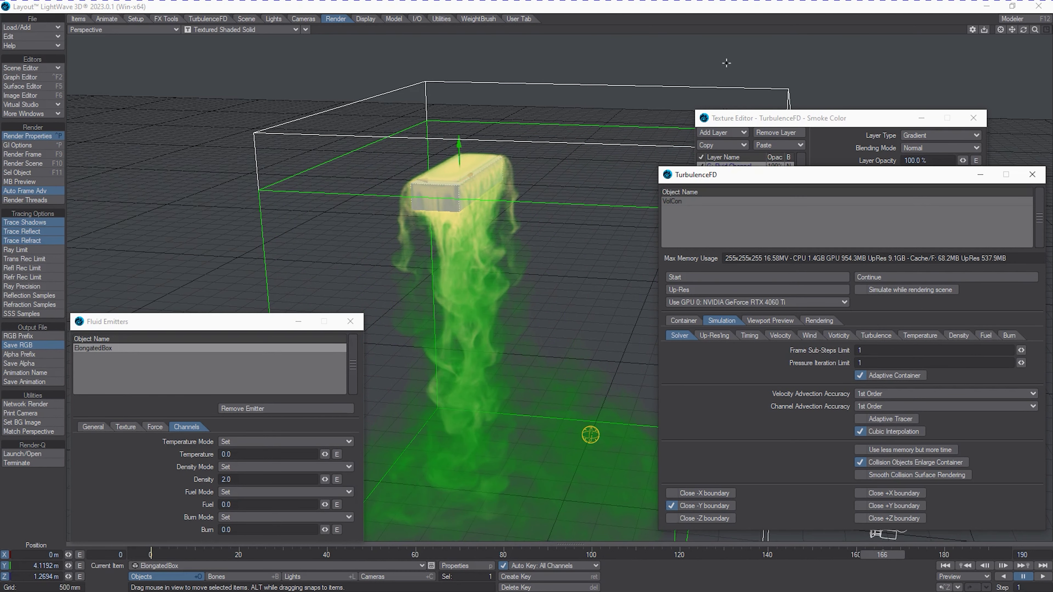
{"action": "left_click", "coordinate": [789, 121]}
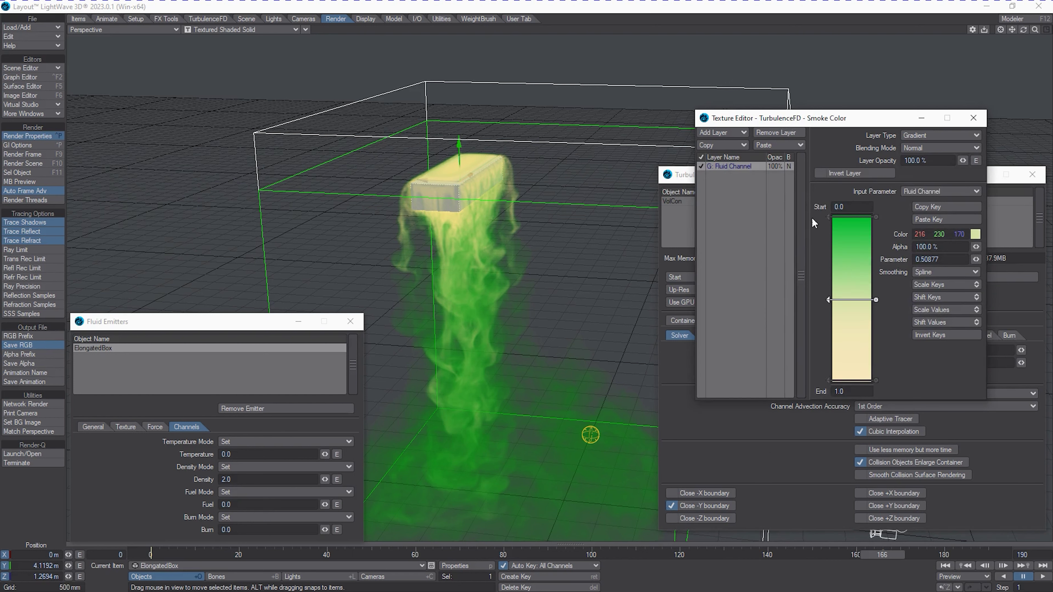